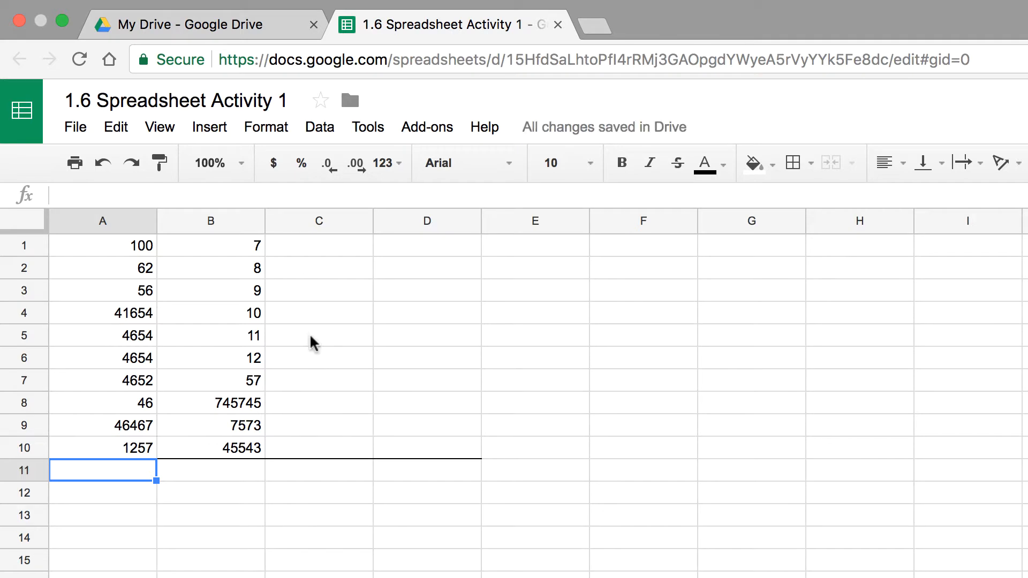
# Step: Enter 100*7 in cell C1 without an equals sign, and clear the cell again
pyautogui.click(317, 249)
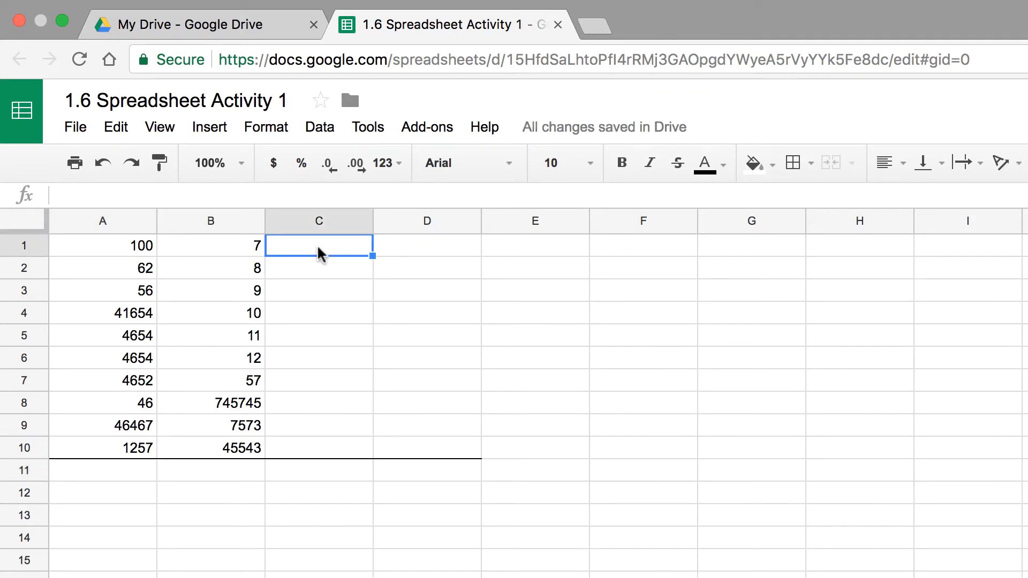
pyautogui.write('100*7')
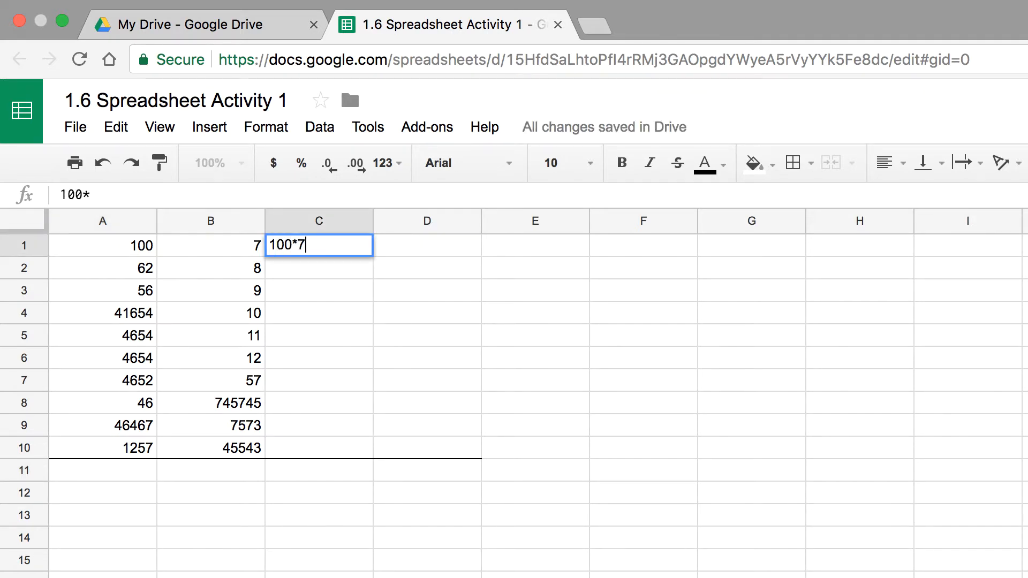
pyautogui.press('Return')
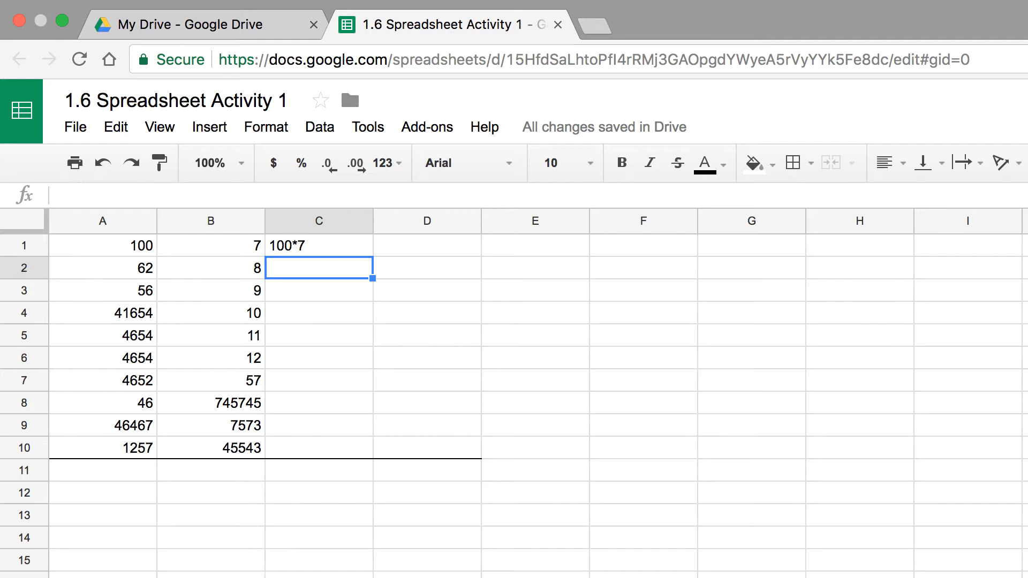
pyautogui.click(319, 245)
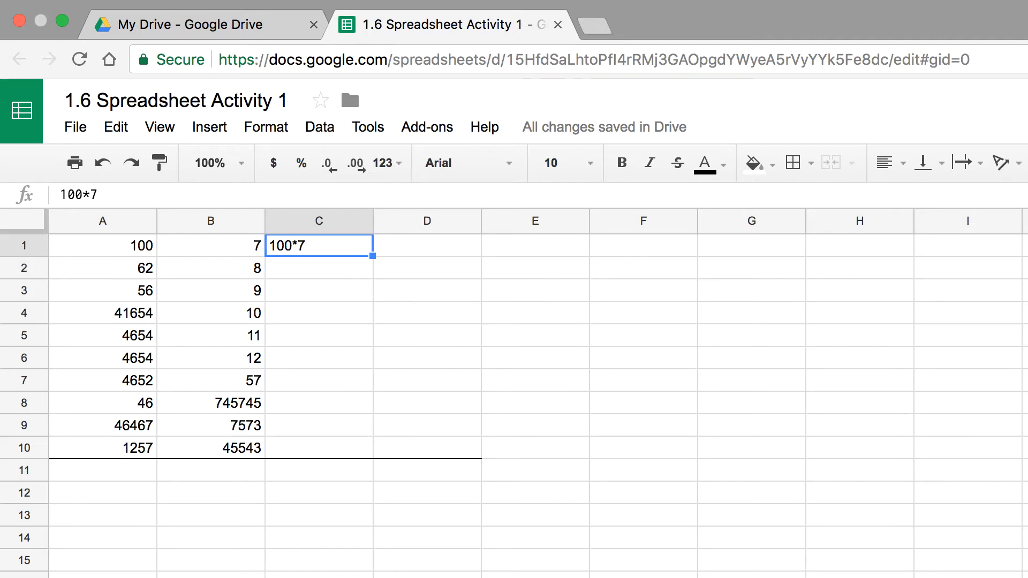
pyautogui.press('Delete')
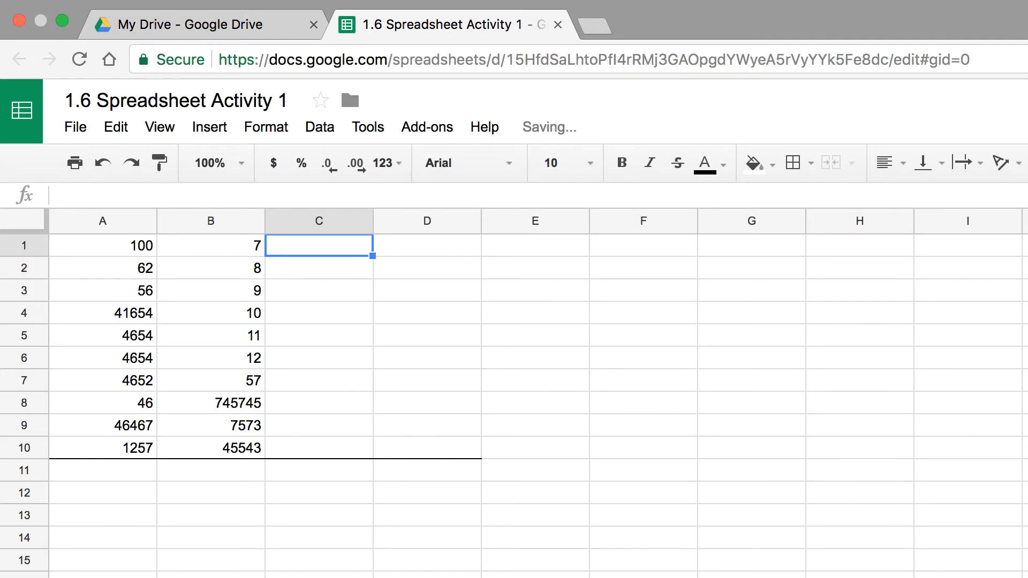
# Step: Enter the formula =100*7 in cell C1 and inspect it
pyautogui.write('=')
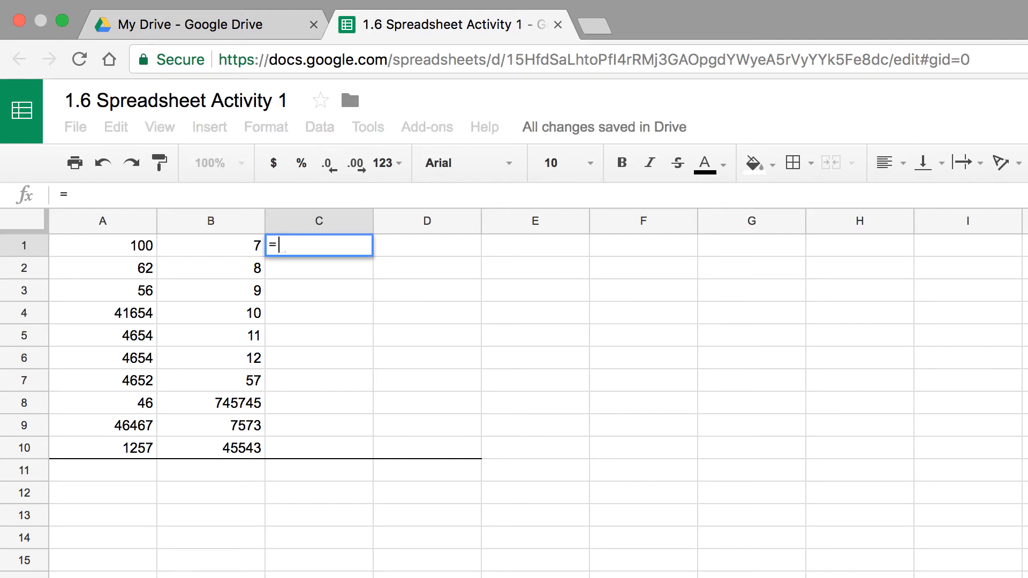
pyautogui.write('100')
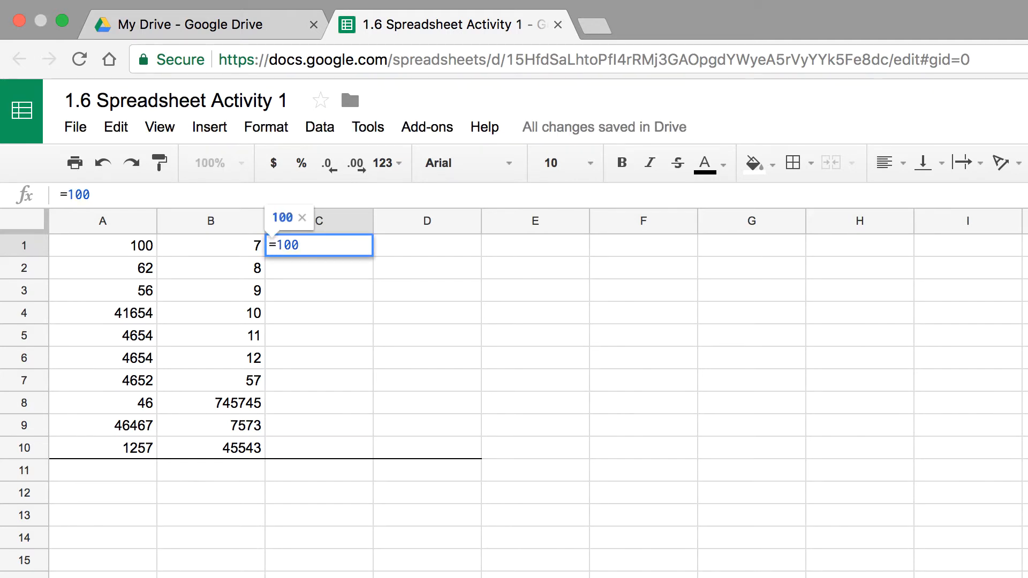
pyautogui.write('*')
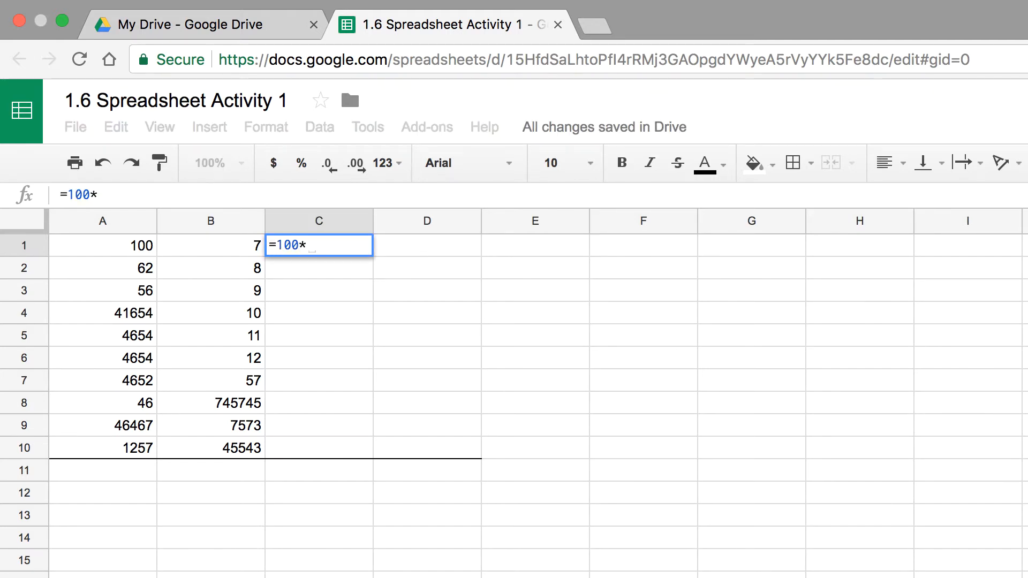
pyautogui.write('7')
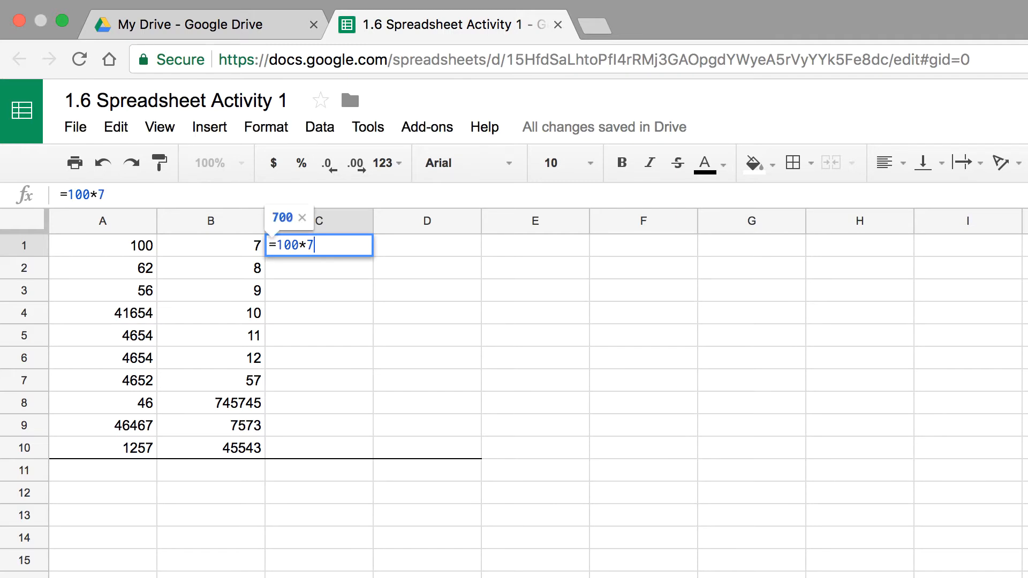
pyautogui.press('Return')
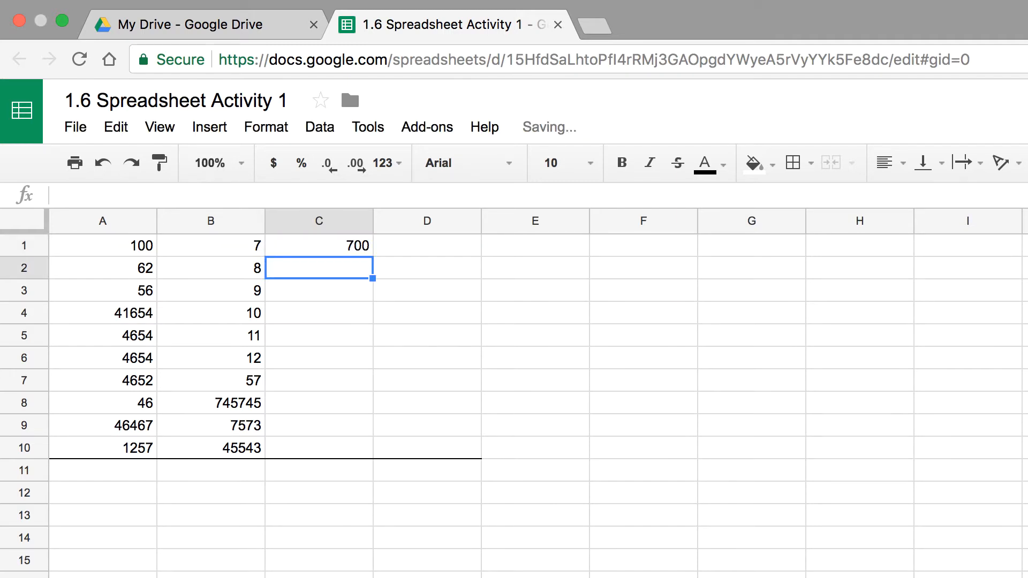
pyautogui.click(354, 251)
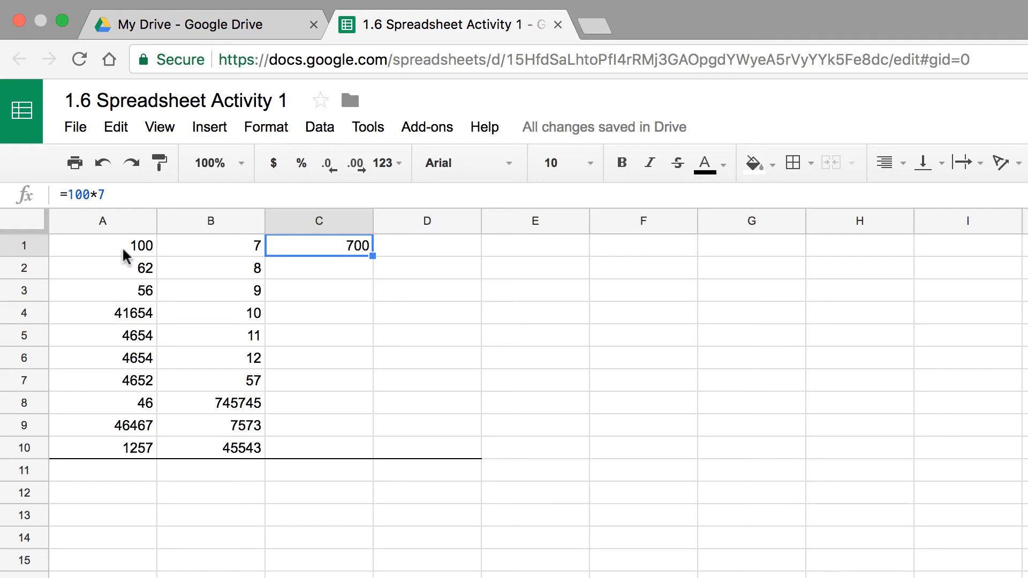
# Step: Set cell B1 to 8 and check the fixed-number formula in cell C1
pyautogui.click(238, 250)
pyautogui.write('8')
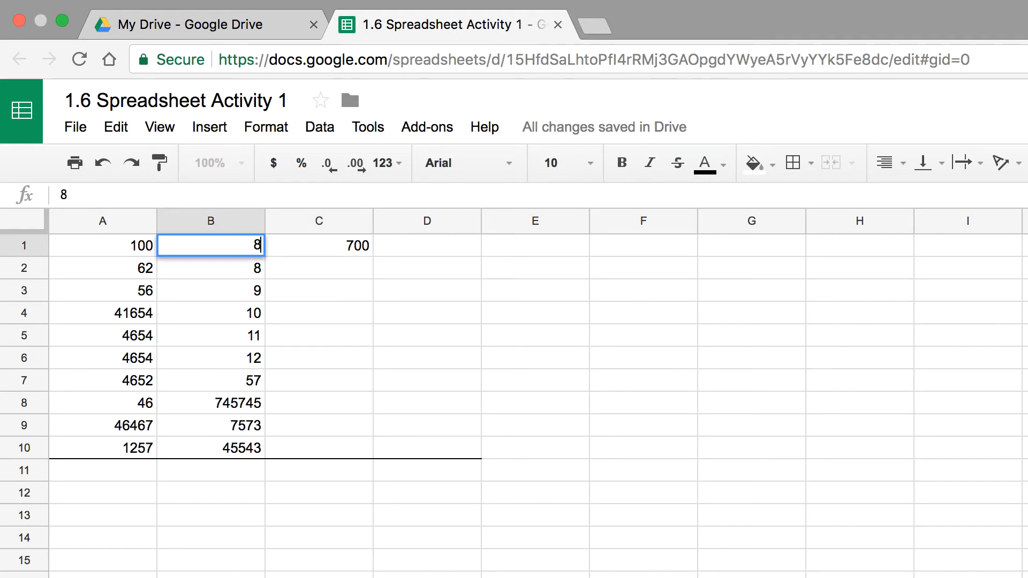
pyautogui.press('Return')
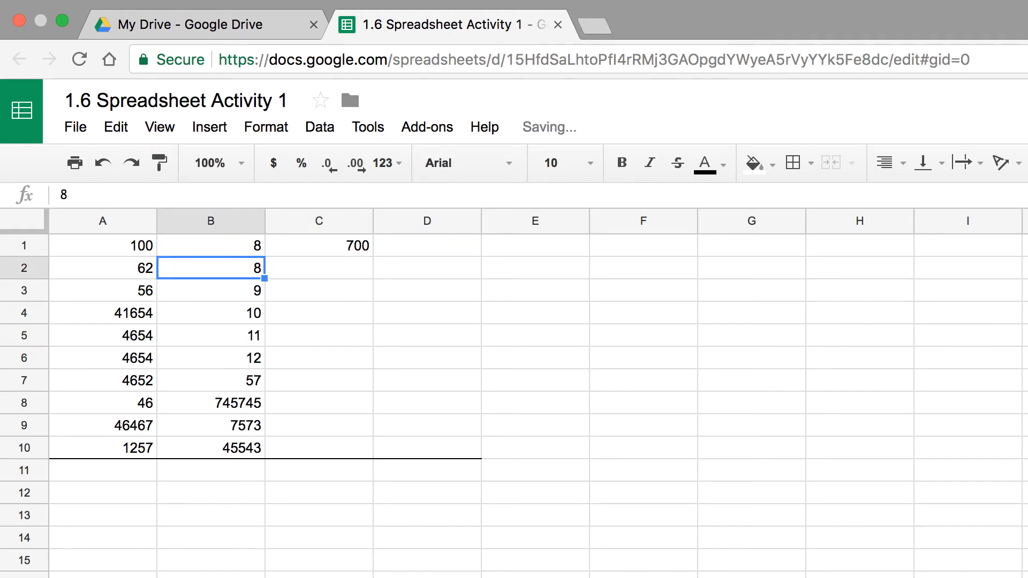
pyautogui.click(349, 250)
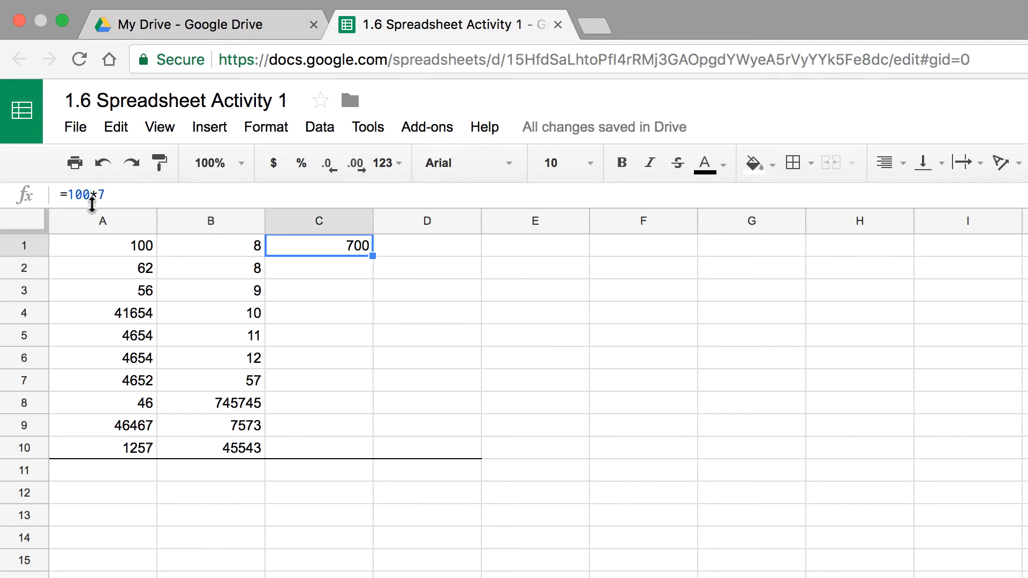
# Step: Set cell B1 back to 7
pyautogui.click(256, 250)
pyautogui.write('7')
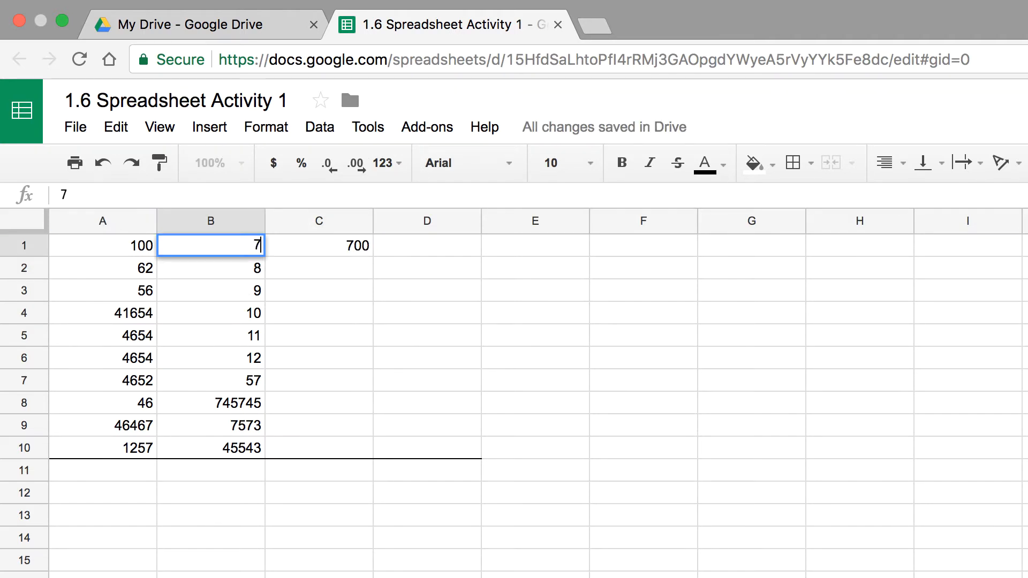
pyautogui.press('Return')
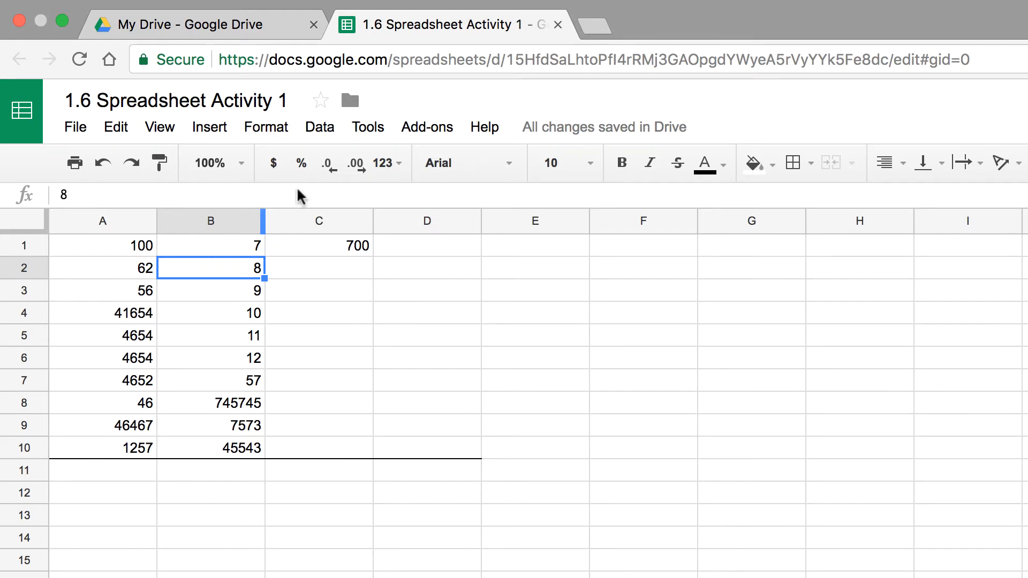
# Step: Replace the fixed-number formula in cell C1 with the cell-reference formula =A1*B1
pyautogui.click(312, 250)
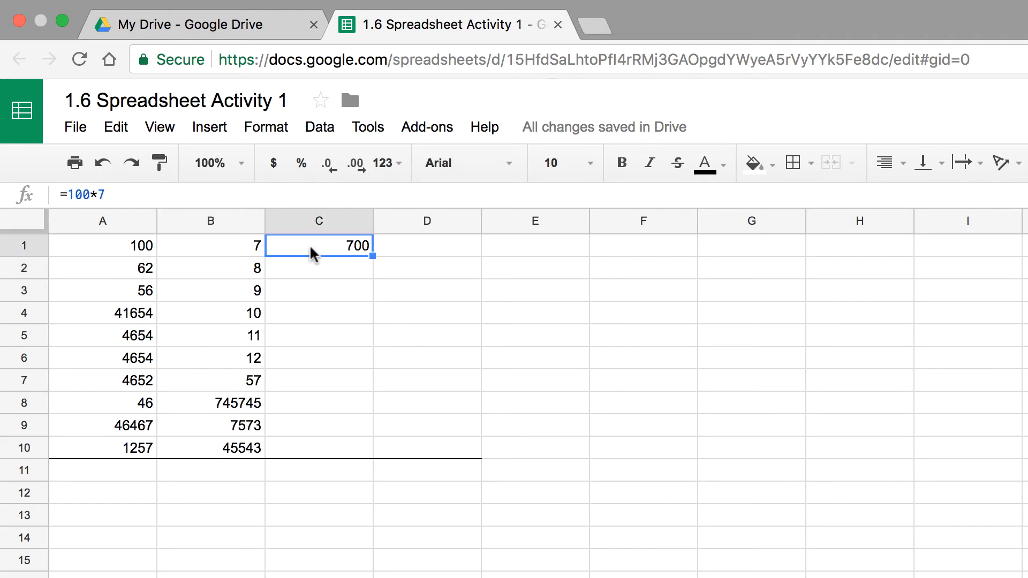
pyautogui.press('BackSpace')
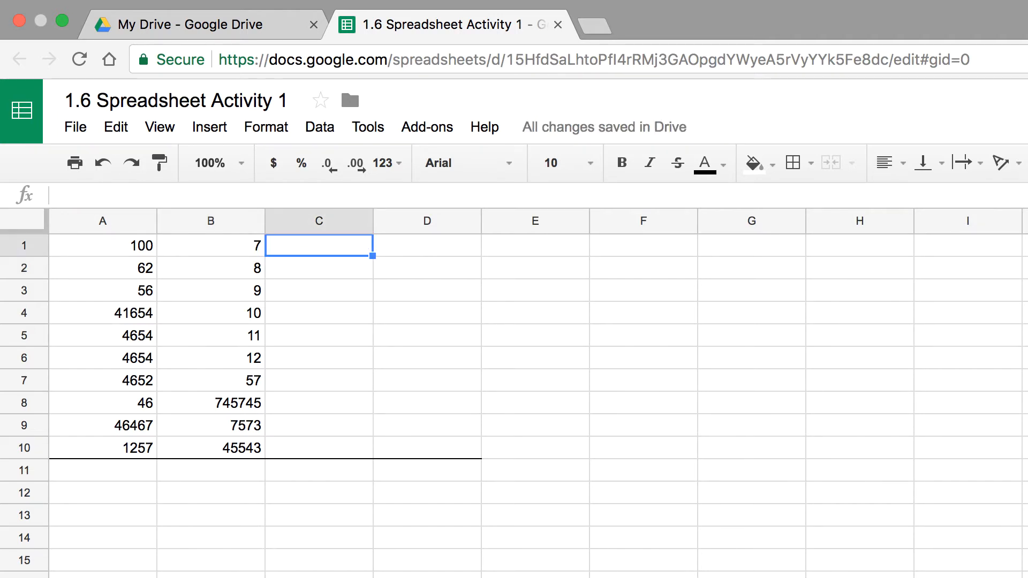
pyautogui.write('=')
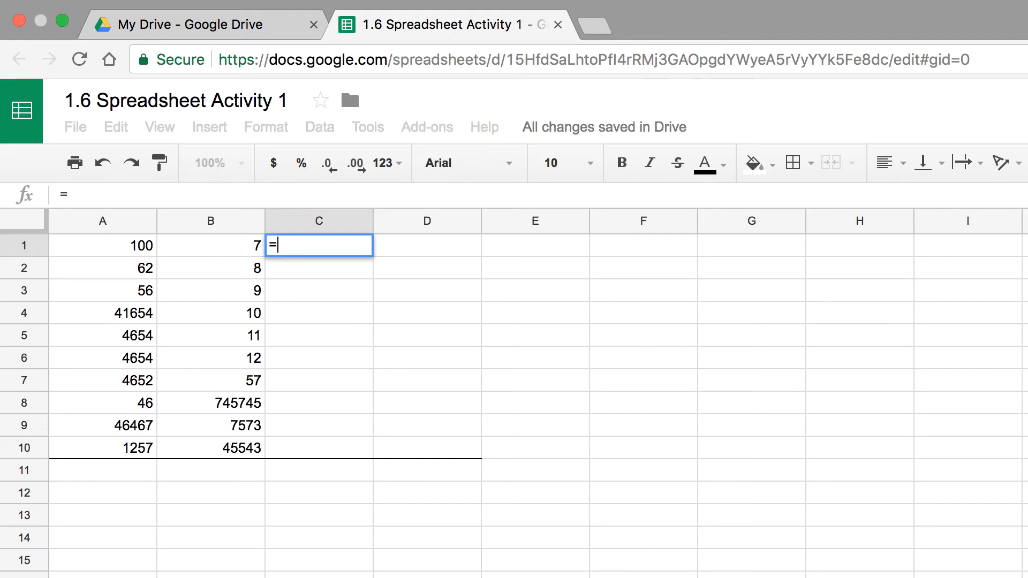
pyautogui.click(94, 256)
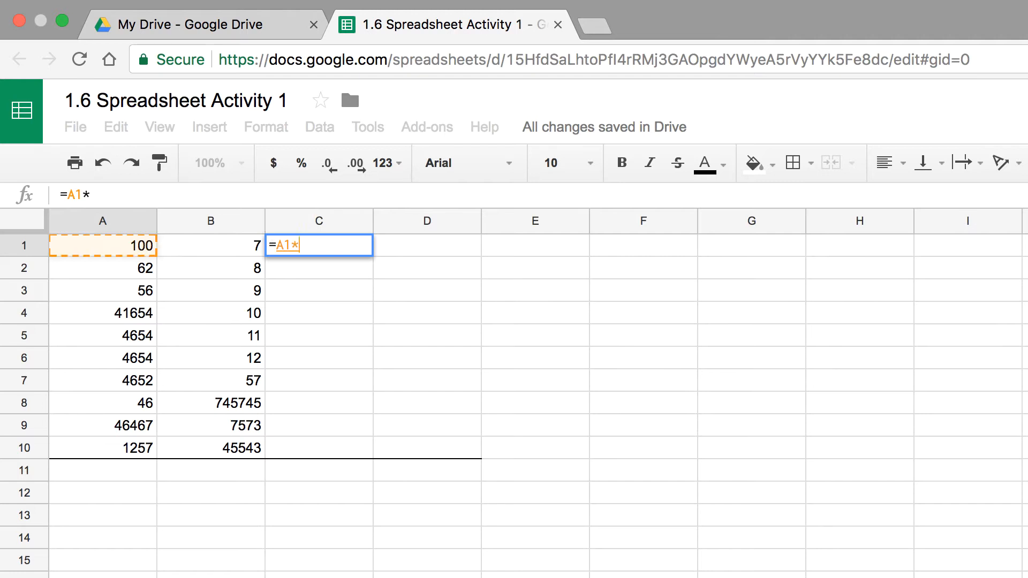
pyautogui.write('*')
pyautogui.click(239, 248)
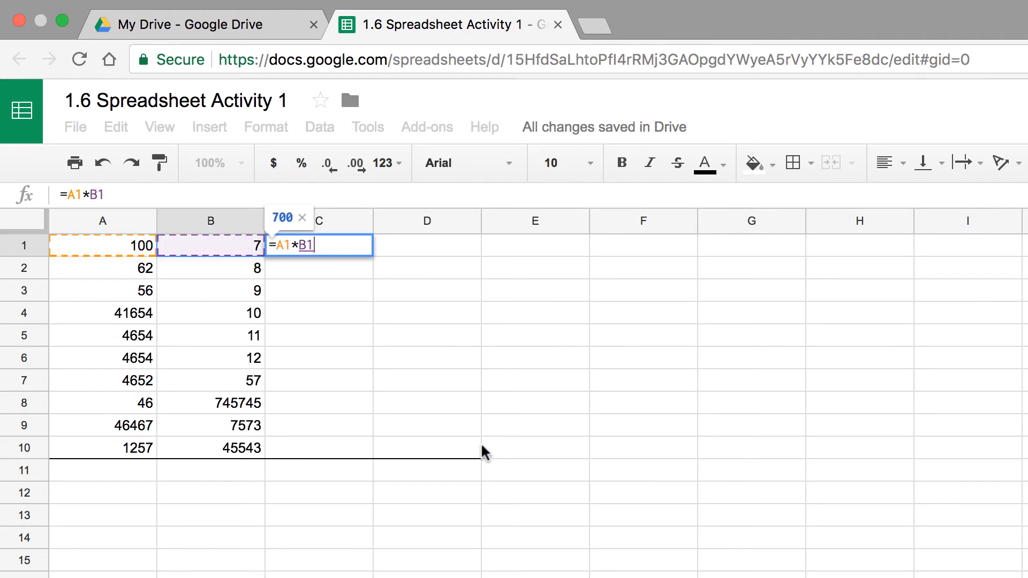
pyautogui.press('Return')
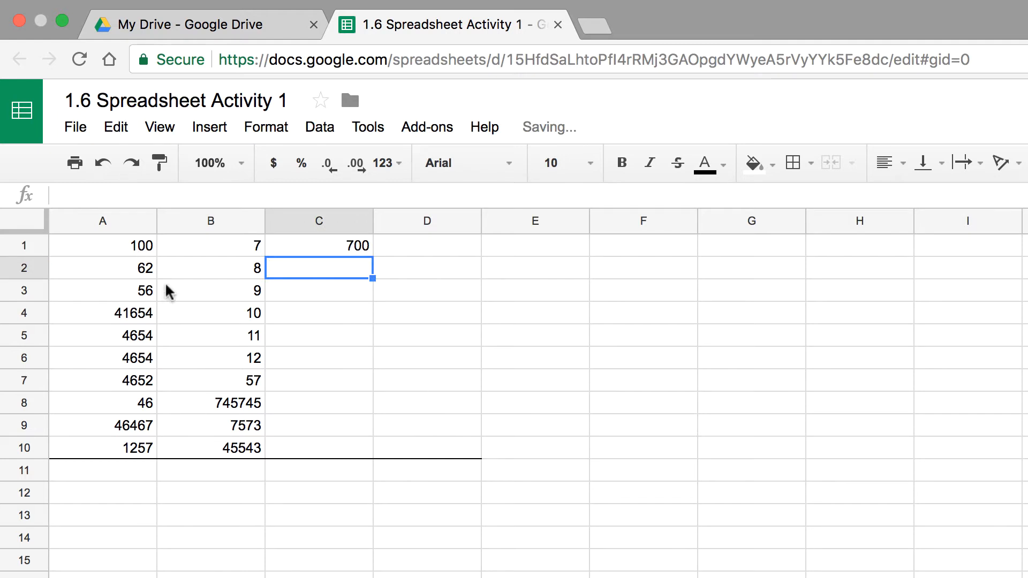
# Step: Set cell B1 to 8 and check the cell-reference formula in cell C1
pyautogui.click(243, 247)
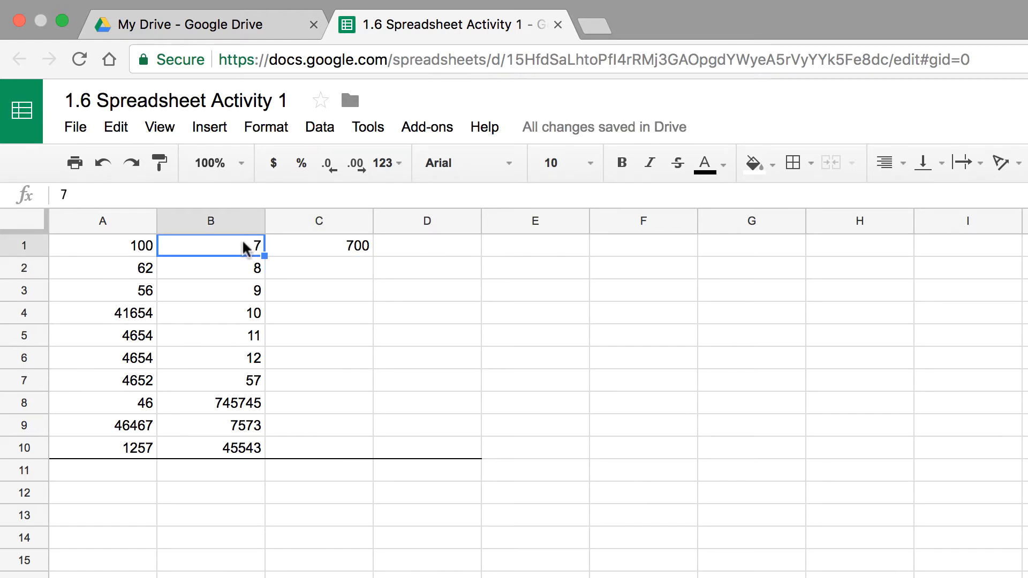
pyautogui.write('8')
pyautogui.press('Return')
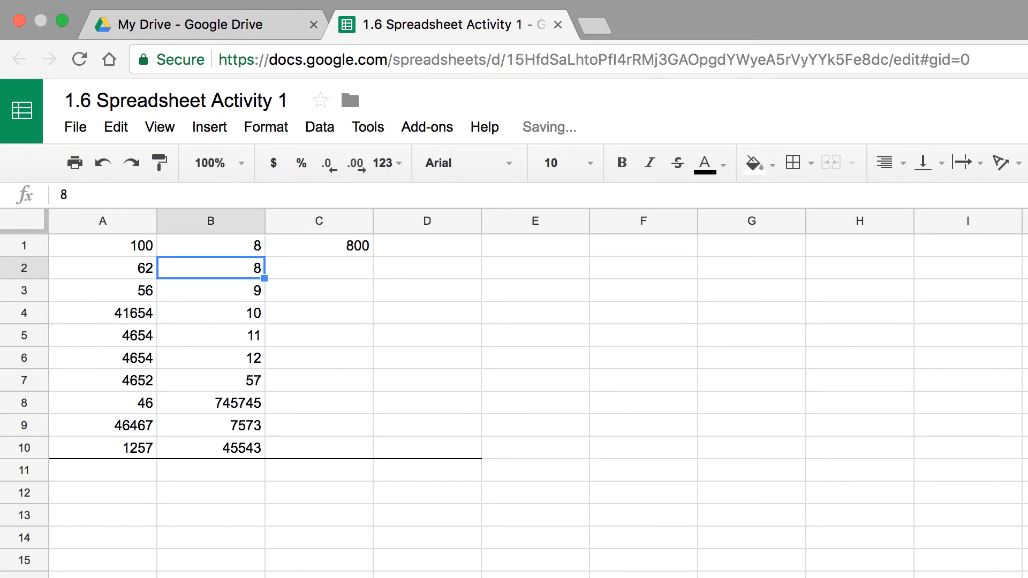
pyautogui.press('Up')
pyautogui.press('Right')
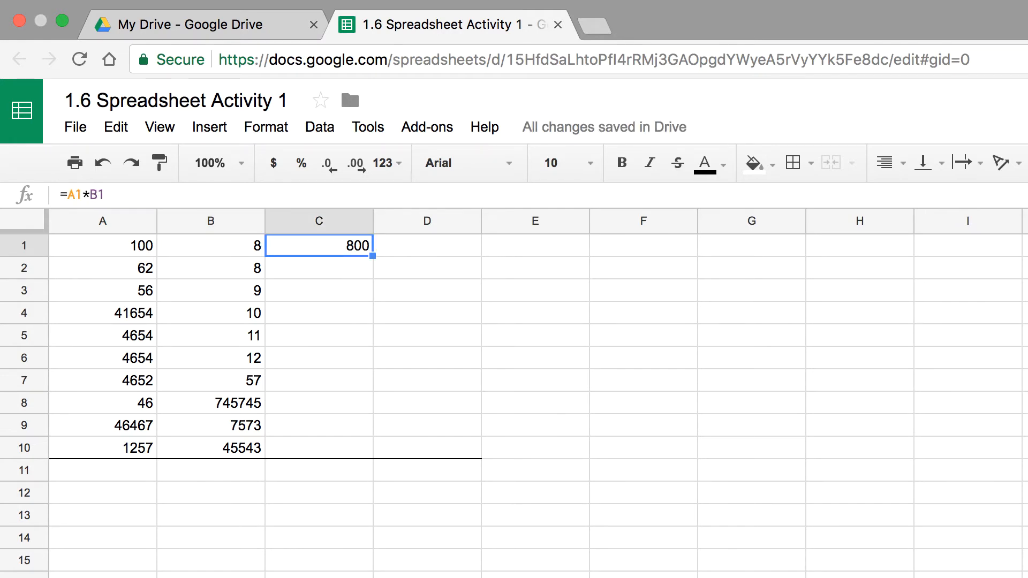
# Step: Set cell B1 to 10 as a further test of the formula, and restore it to 7
pyautogui.press('Left')
pyautogui.write('10')
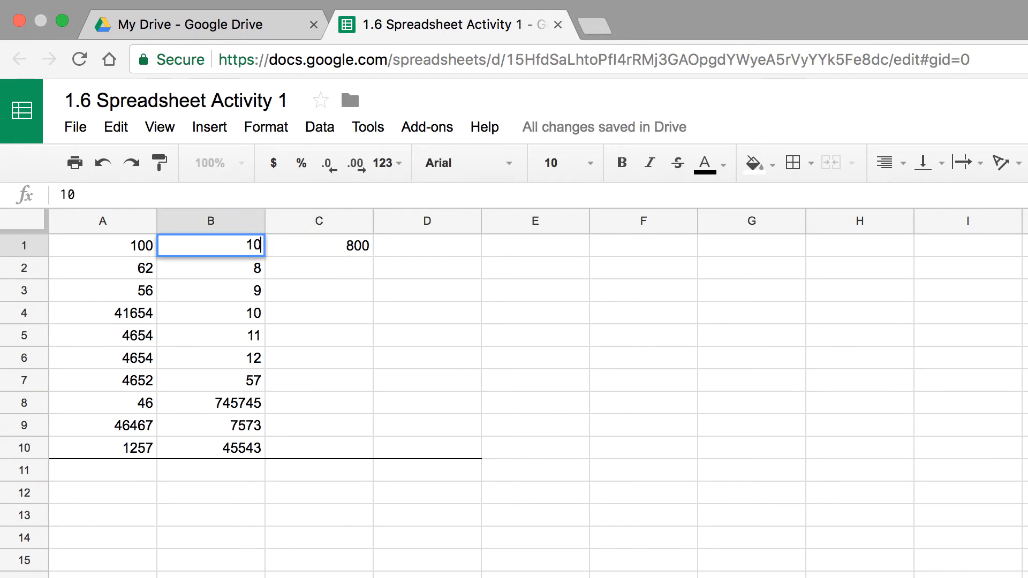
pyautogui.press('Return')
pyautogui.press('Up')
pyautogui.write('7')
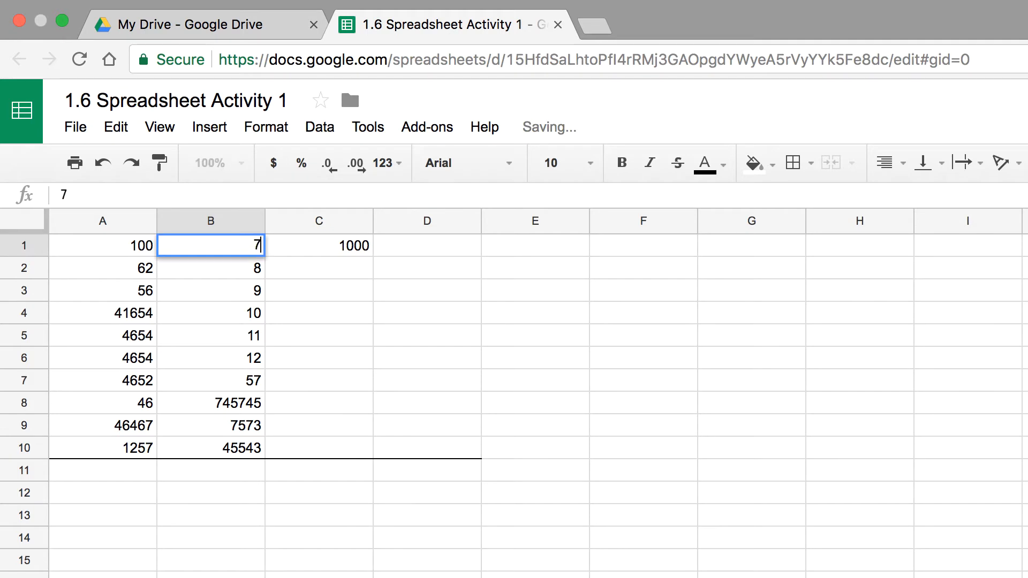
pyautogui.press('Return')
# Step: Enter the formula =A2*B2 in cell C2, and clear that cell again
pyautogui.press('Right')
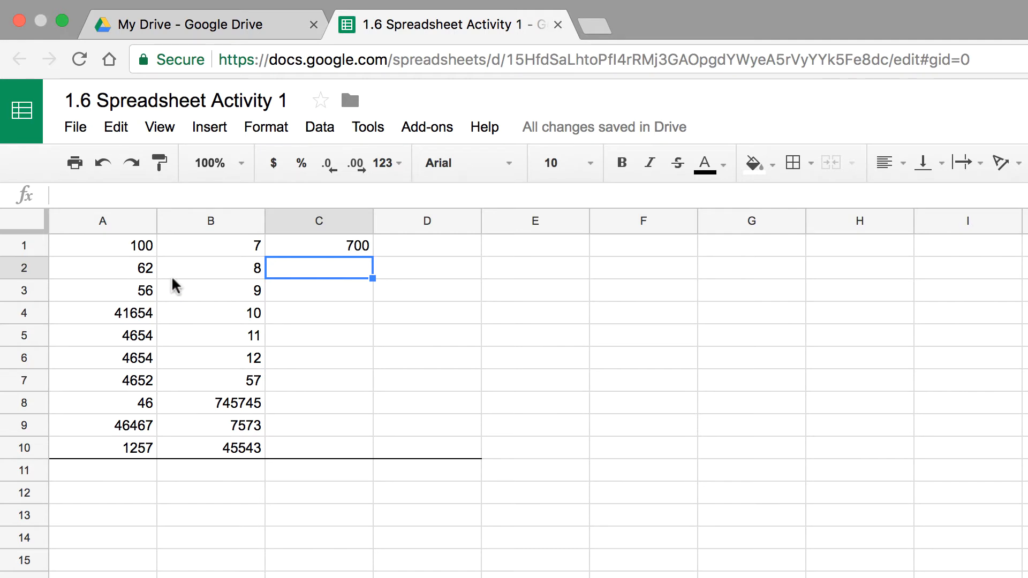
pyautogui.write('=')
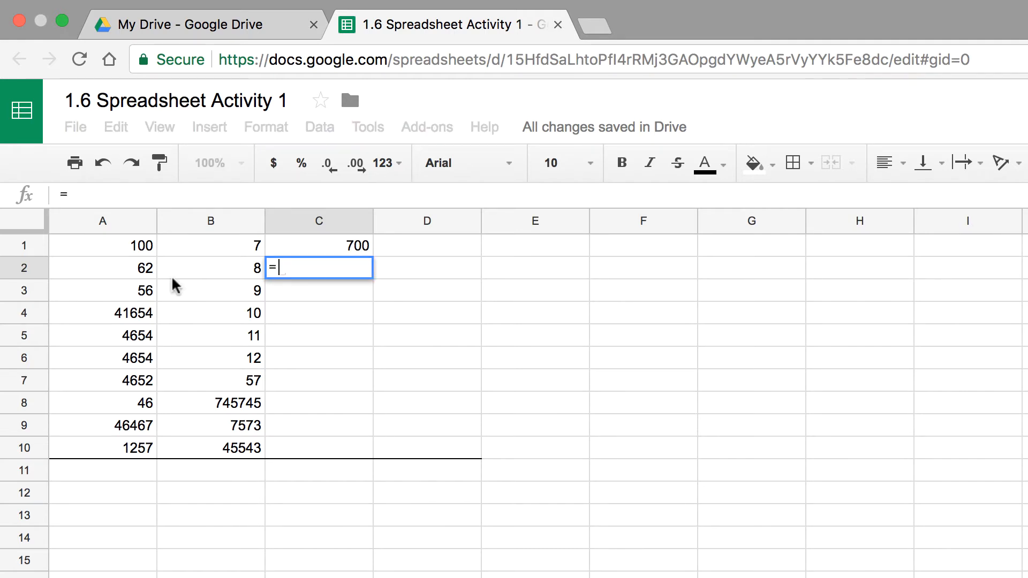
pyautogui.click(145, 272)
pyautogui.write('*')
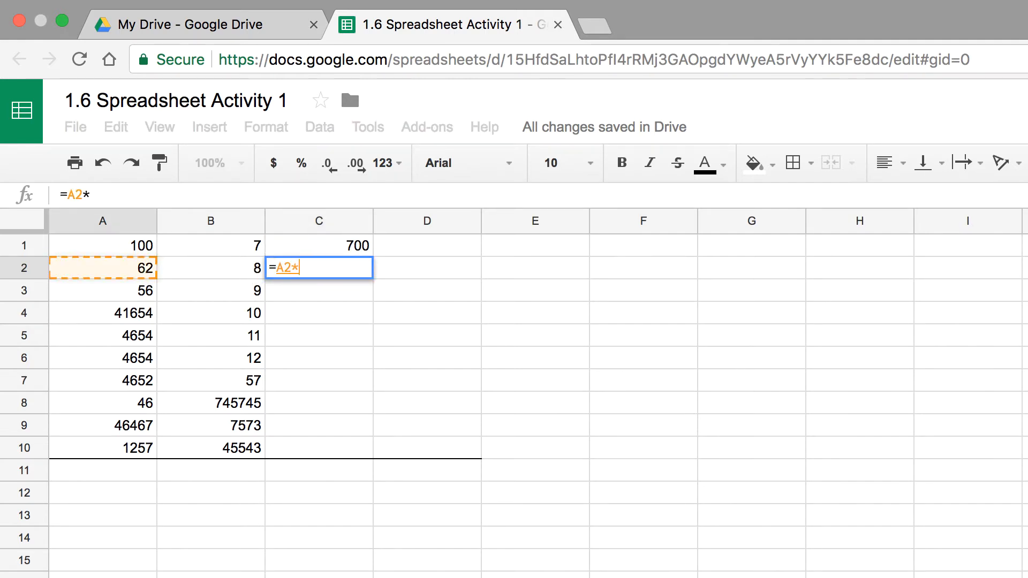
pyautogui.click(246, 270)
pyautogui.press('Return')
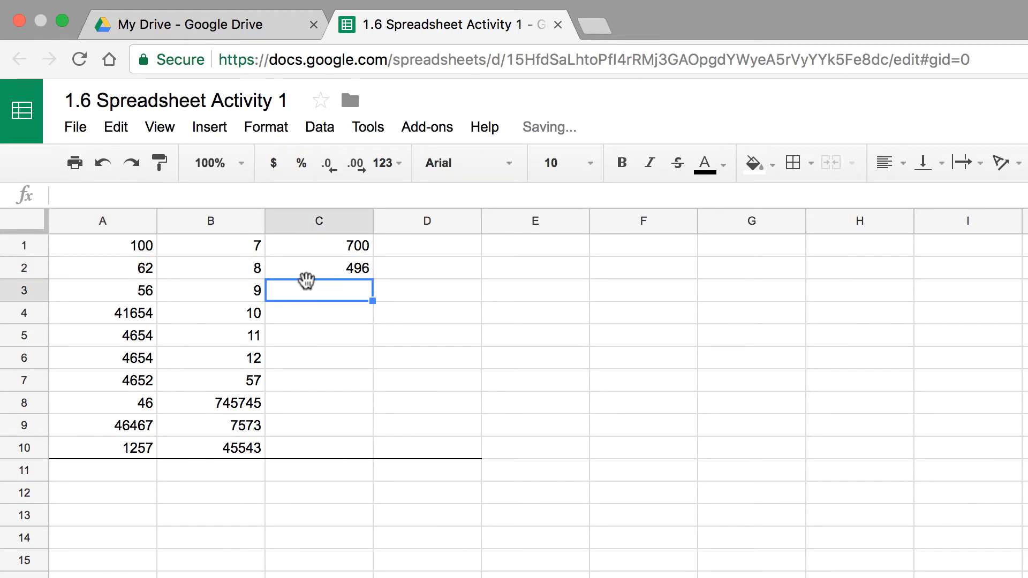
pyautogui.click(345, 270)
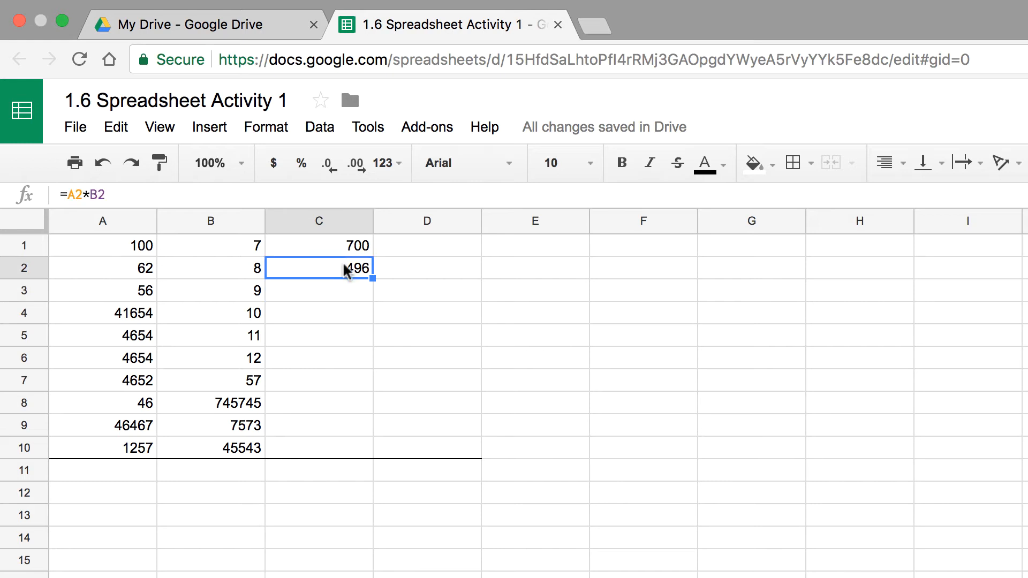
pyautogui.press('Delete')
# Step: Fill the formula from cell C1 down through cell C10
pyautogui.click(337, 245)
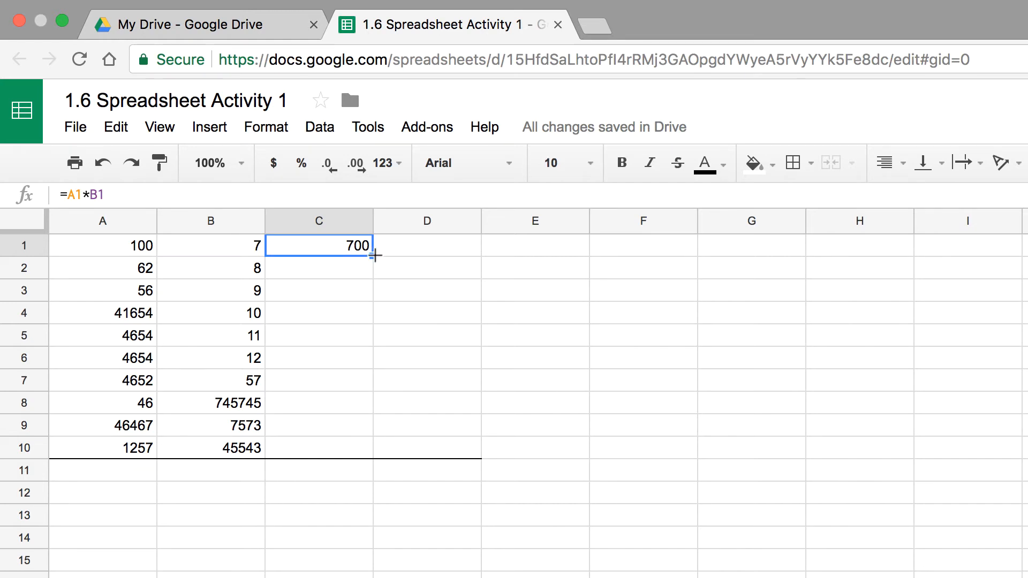
pyautogui.moveTo(375, 256); pyautogui.dragTo(328, 451)
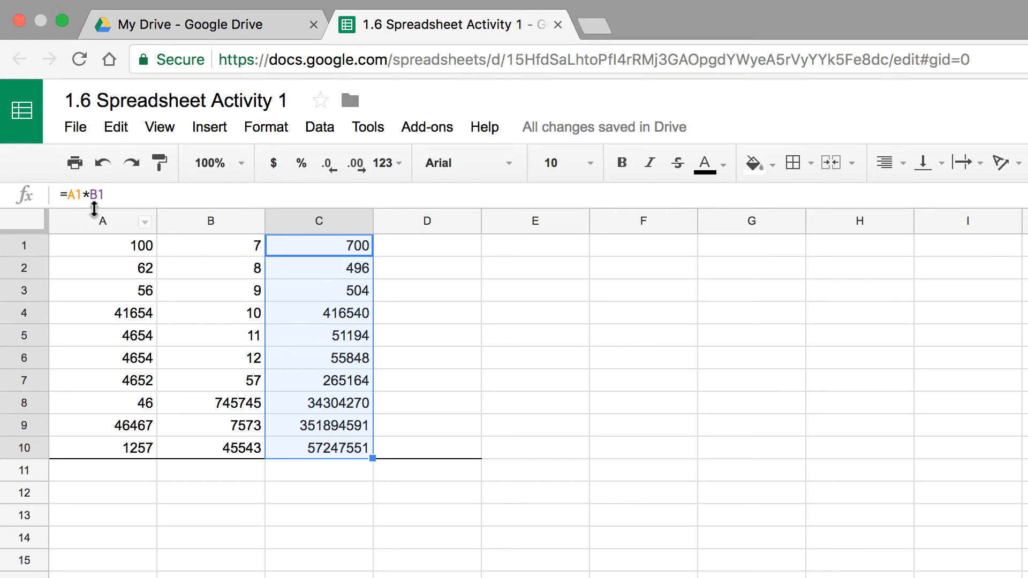
pyautogui.click(149, 271)
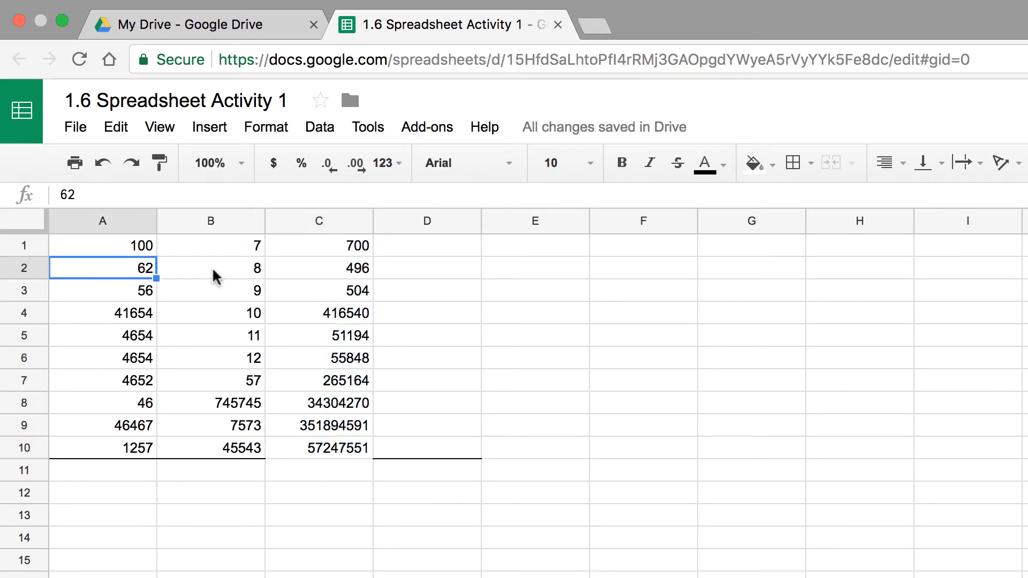
# Step: Check the row references of the filled formulas in cells C2 through C6
pyautogui.click(341, 266)
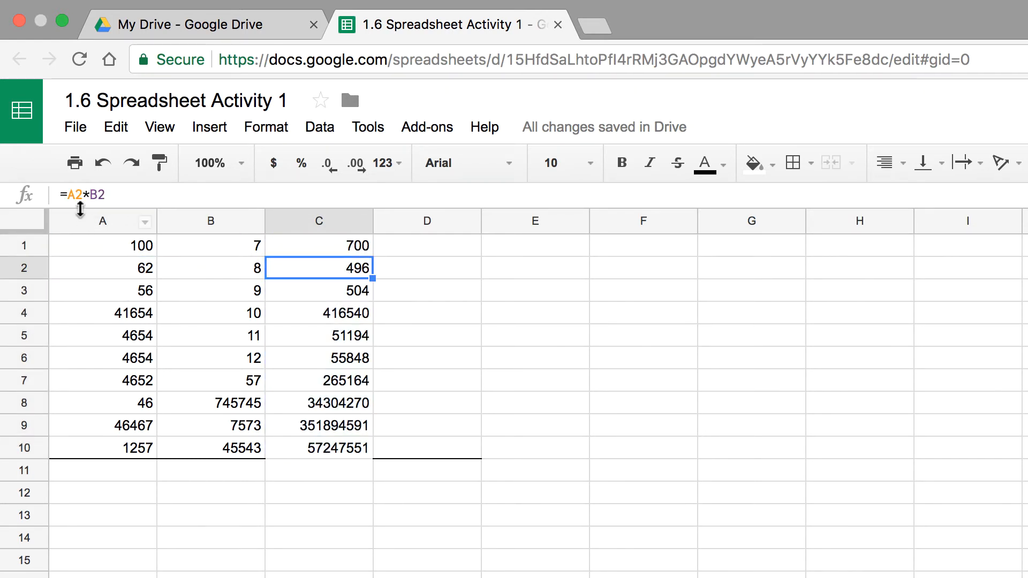
pyautogui.press('Down')
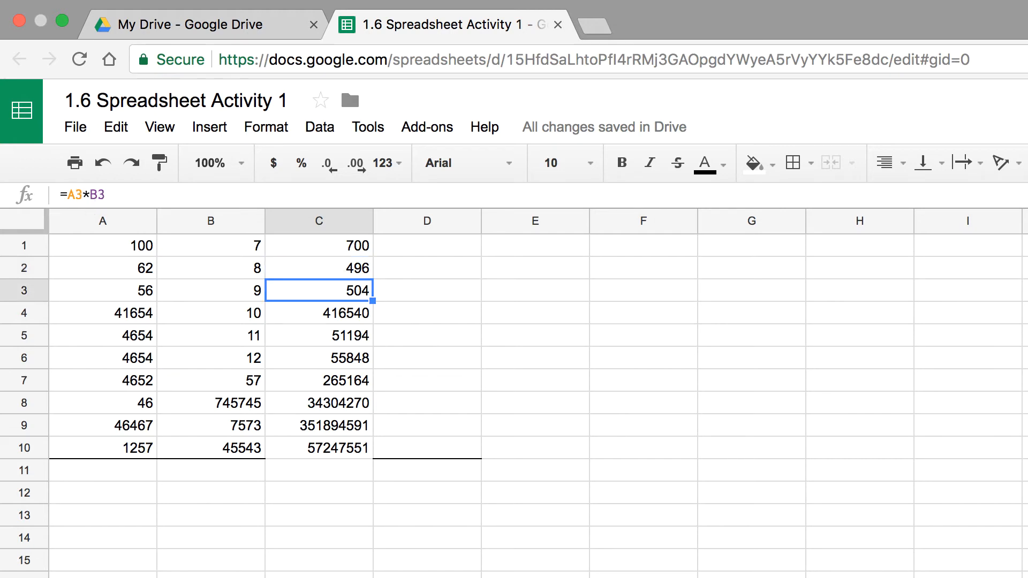
pyautogui.press('Down')
pyautogui.press('Down')
pyautogui.press('Down')
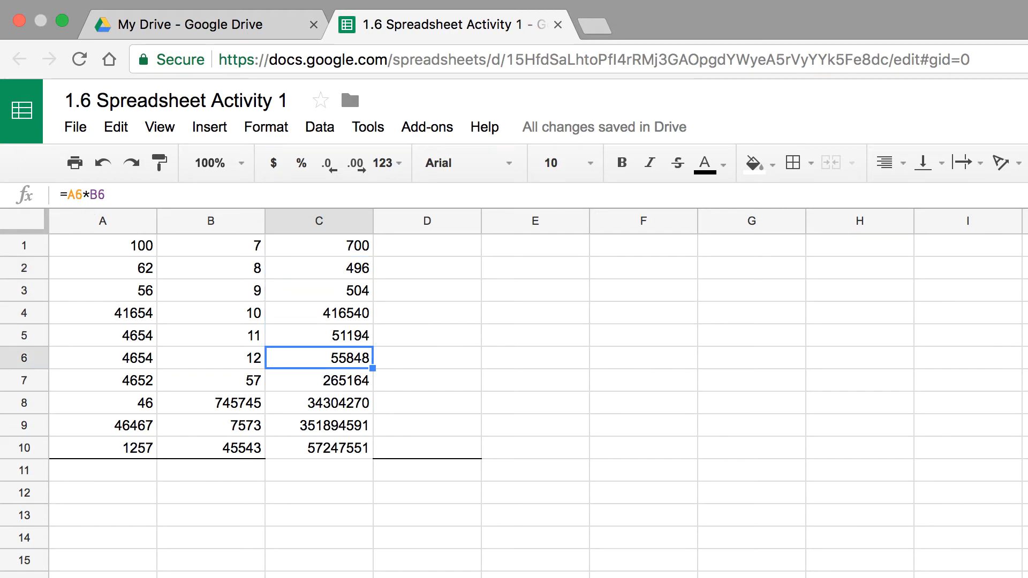
pyautogui.press('Up')
pyautogui.press('Up')
pyautogui.press('Up')
pyautogui.press('Up')
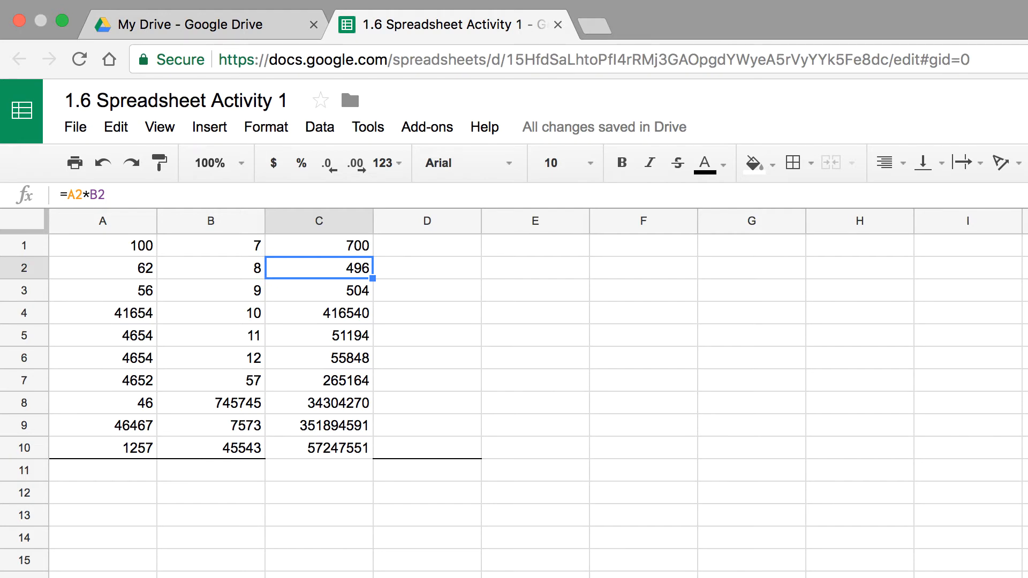
# Step: Set cell B3 to 11 as a test of the product formula in C3, and undo the change
pyautogui.press('Down')
pyautogui.press('Left')
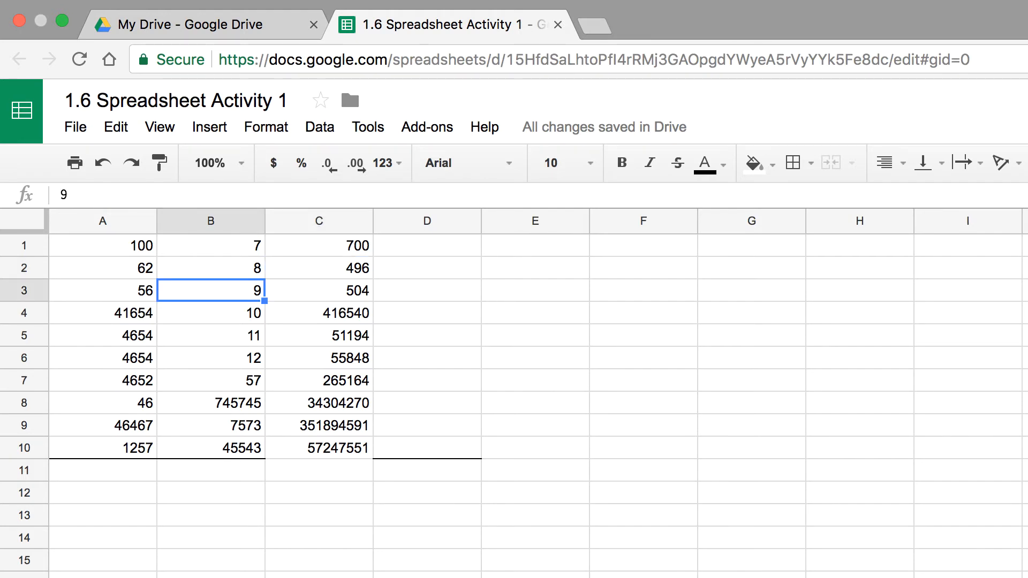
pyautogui.write('11')
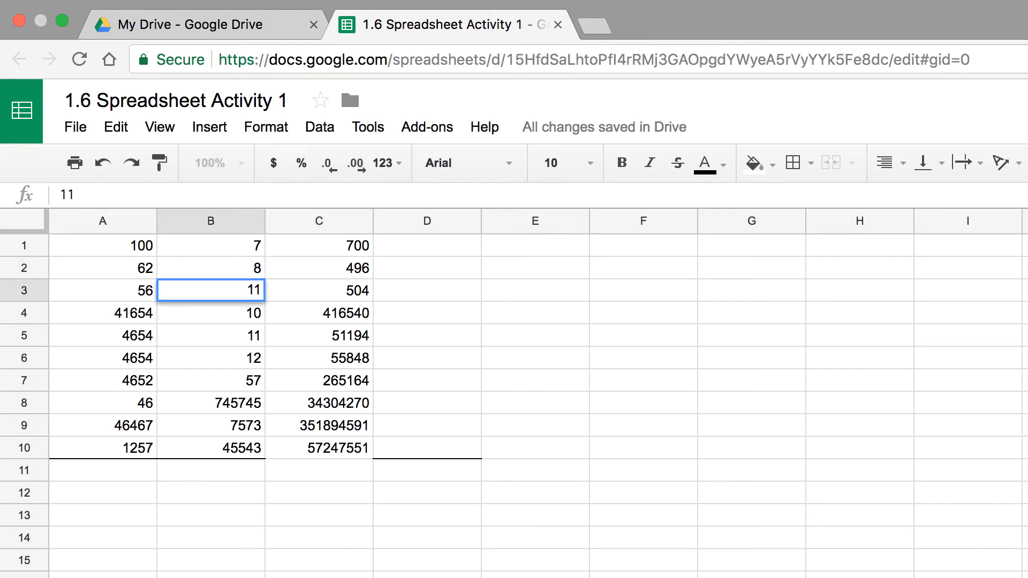
pyautogui.press('Return')
pyautogui.press('Up')
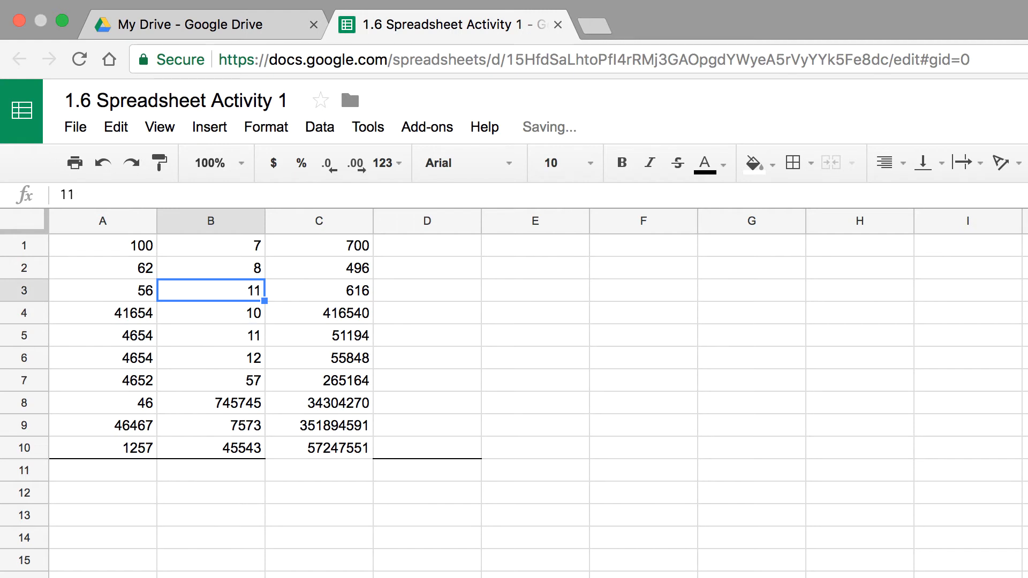
pyautogui.press('super+z')
# Step: Try to total column A with the plain range formula =A1:A10 in cell A11, and clear that cell again
pyautogui.press('Down')
pyautogui.press('Down')
pyautogui.press('Down')
pyautogui.press('Down')
pyautogui.press('Down')
pyautogui.press('Down')
pyautogui.press('Down')
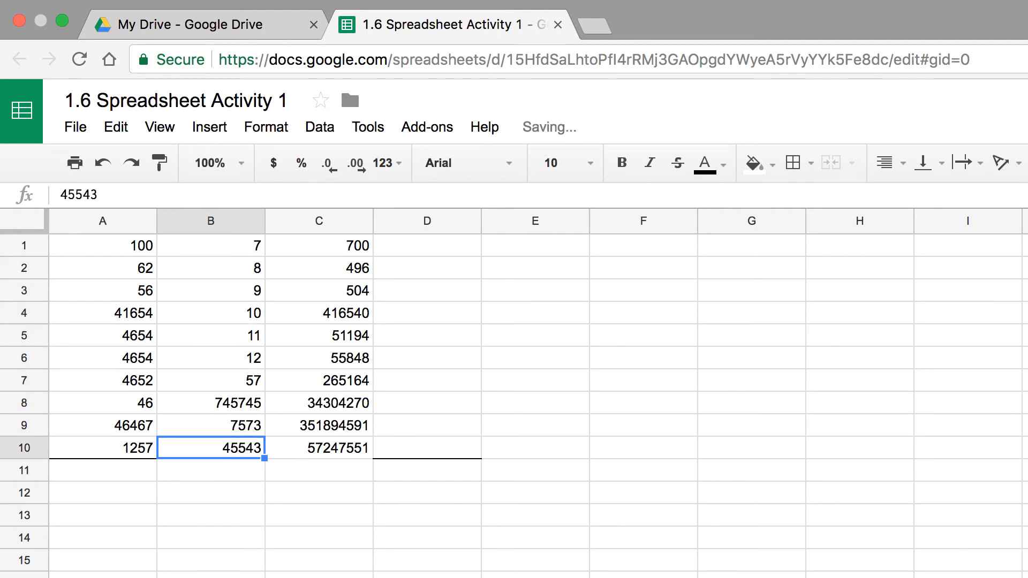
pyautogui.press('Left')
pyautogui.press('Down')
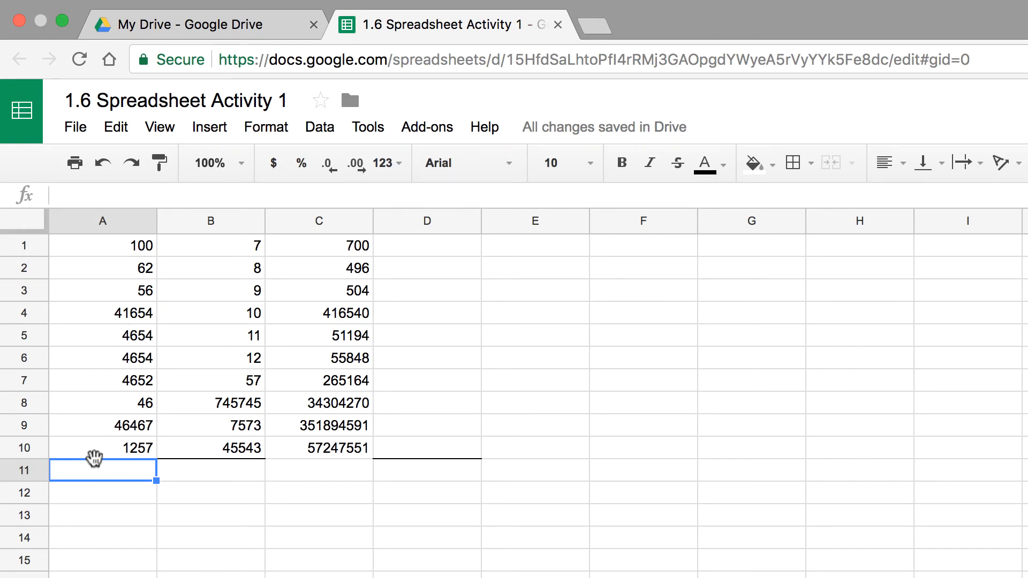
pyautogui.write('=')
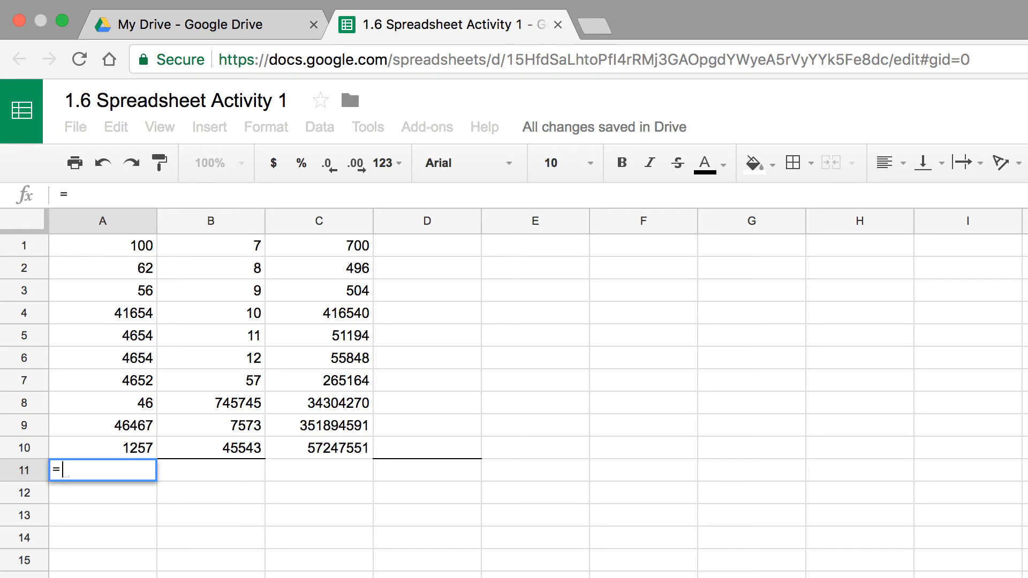
pyautogui.moveTo(118, 252); pyautogui.dragTo(106, 445)
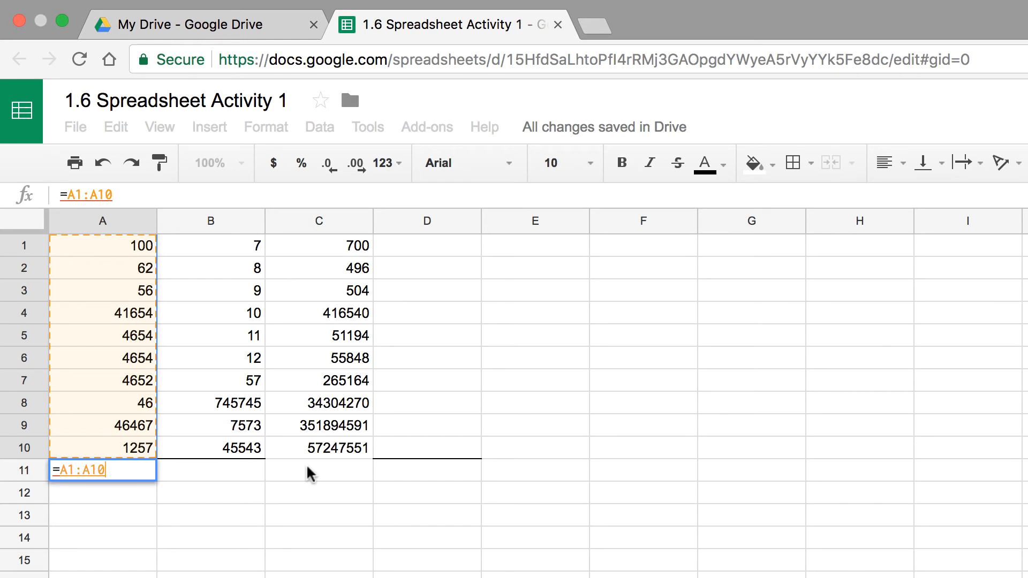
pyautogui.press('Return')
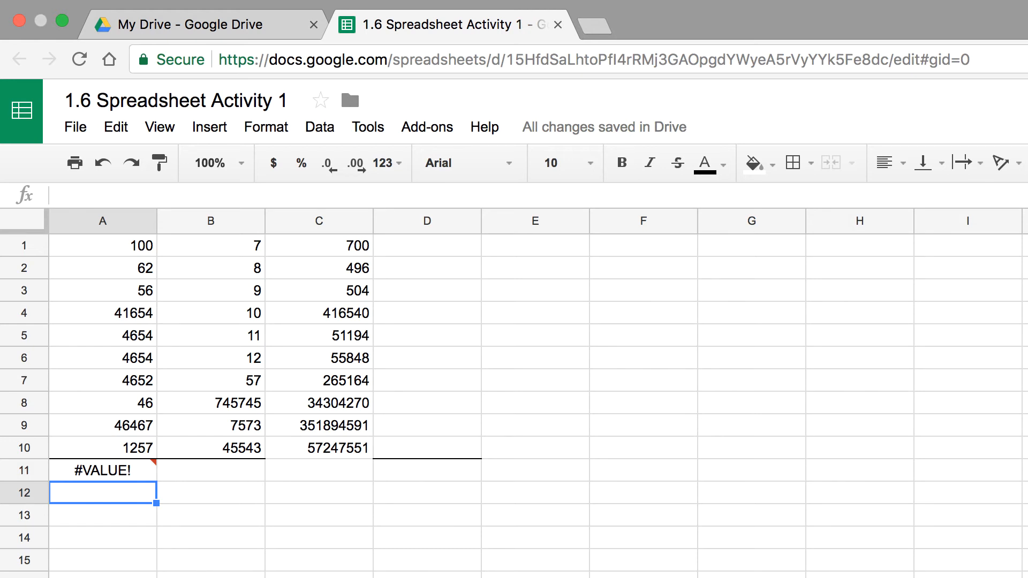
pyautogui.click(100, 476)
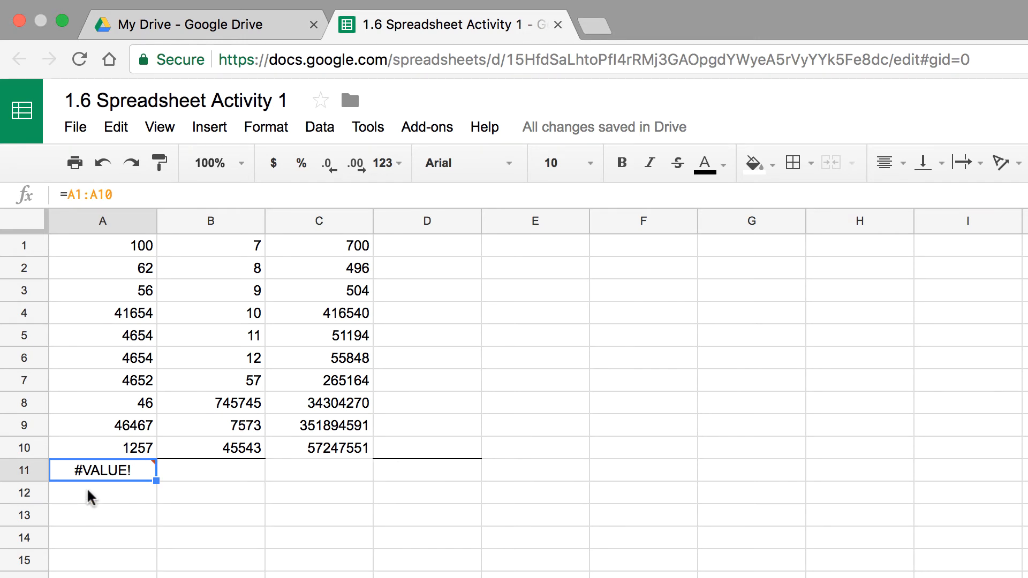
pyautogui.press('Delete')
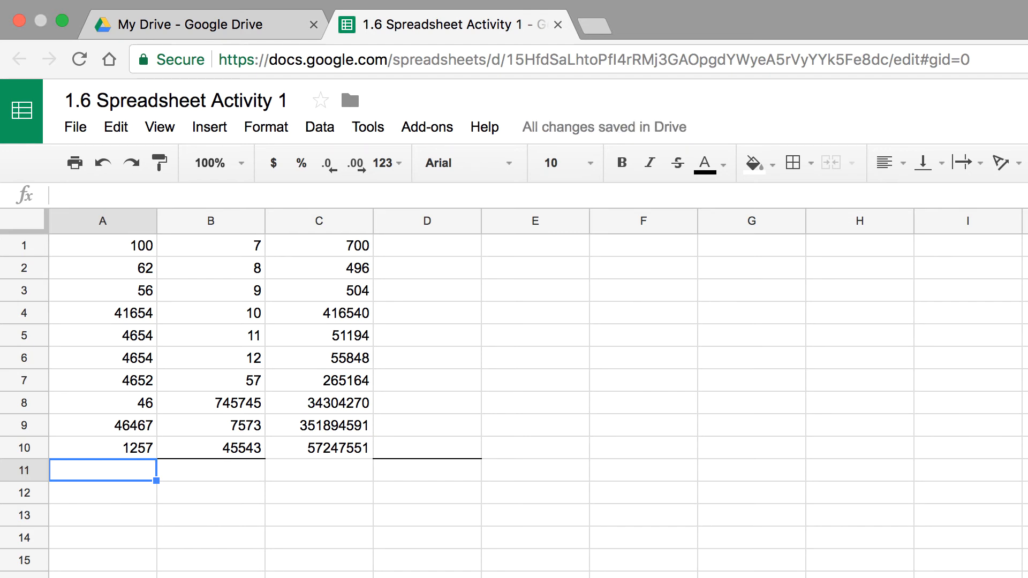
# Step: Total column A in cell A11 with the SUM function over the range A1:A10
pyautogui.write('=')
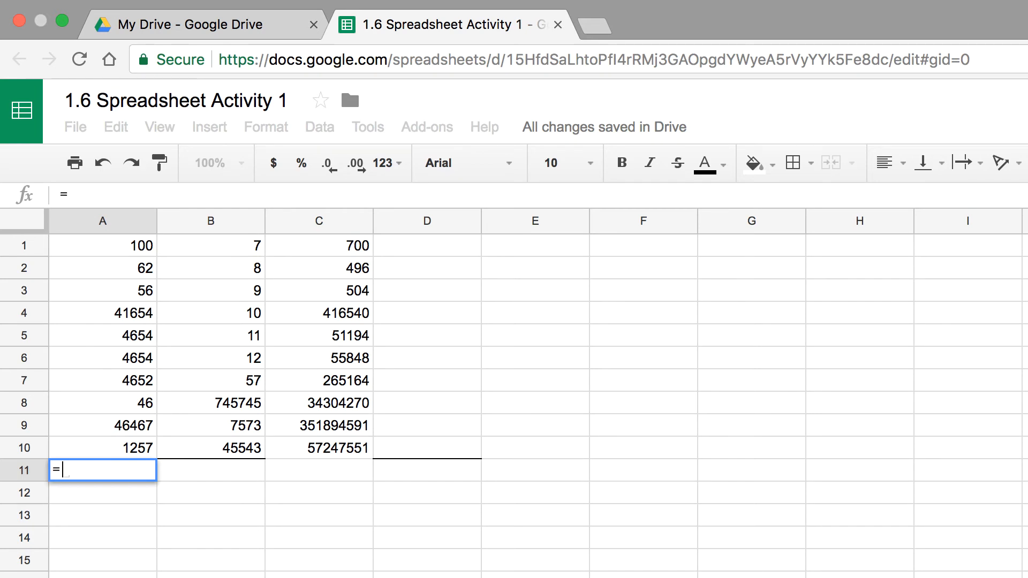
pyautogui.write('SUM')
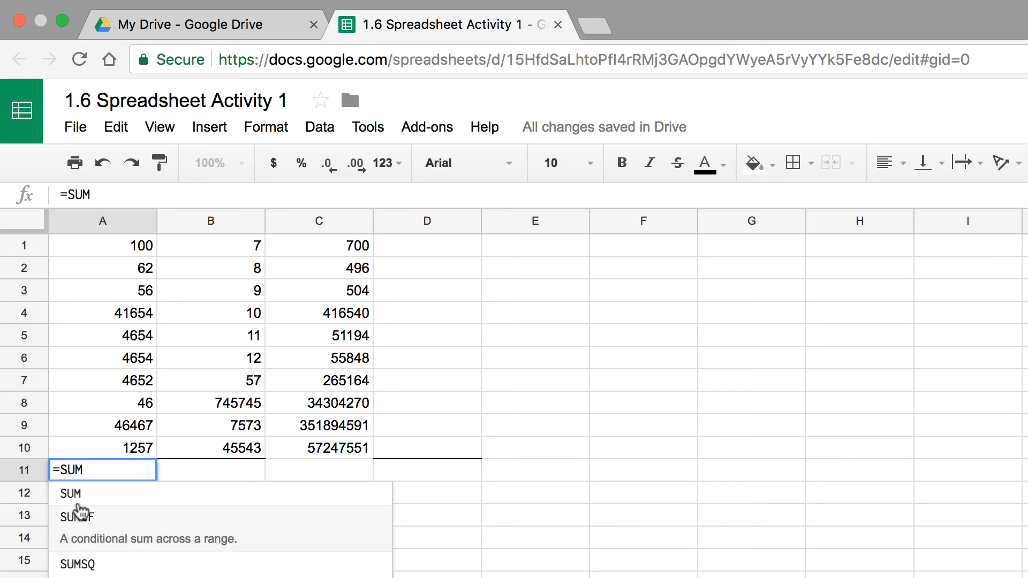
pyautogui.click(81, 506)
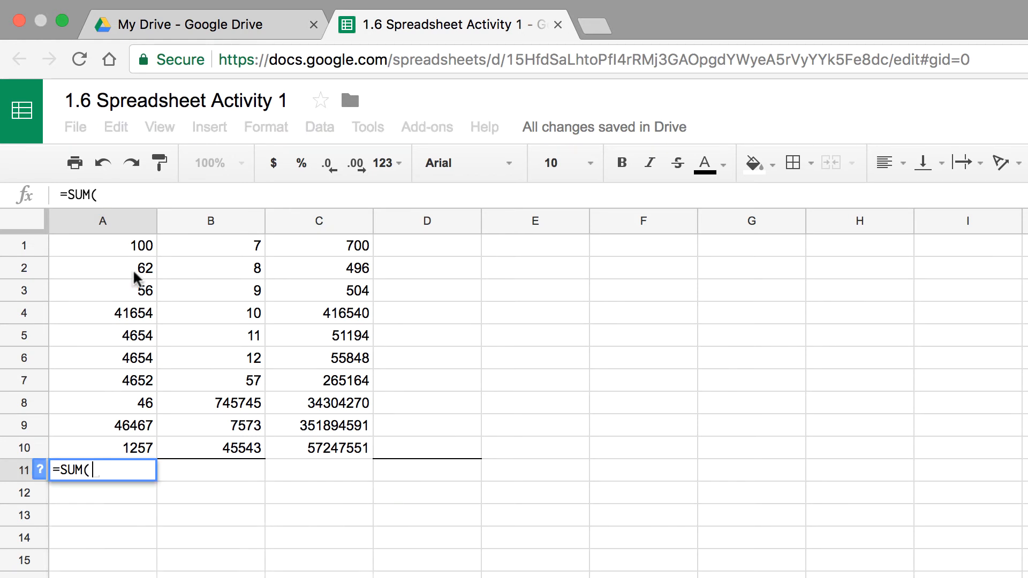
pyautogui.moveTo(142, 253); pyautogui.dragTo(132, 451)
pyautogui.press('Return')
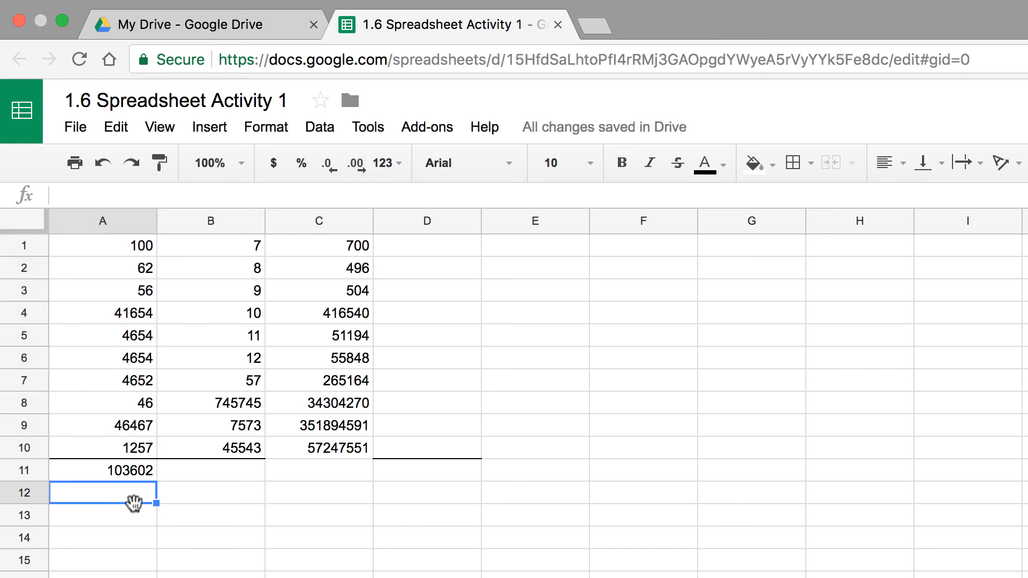
# Step: Replace the content of cell A11 with the cell-by-cell addition =A1+A2+A3+A4, and erase it before entering it
pyautogui.click(173, 474)
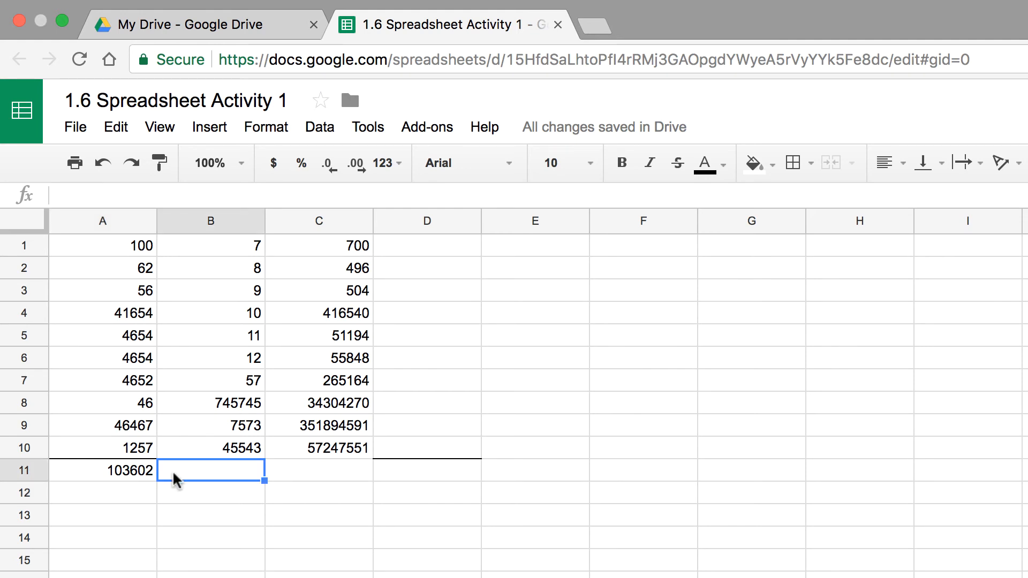
pyautogui.press('Left')
pyautogui.write('=')
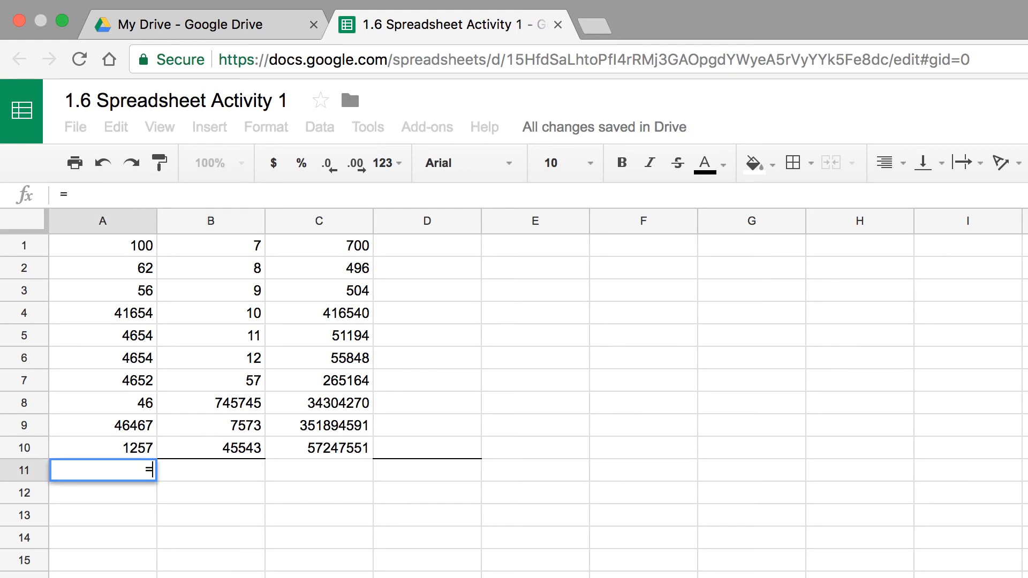
pyautogui.click(141, 248)
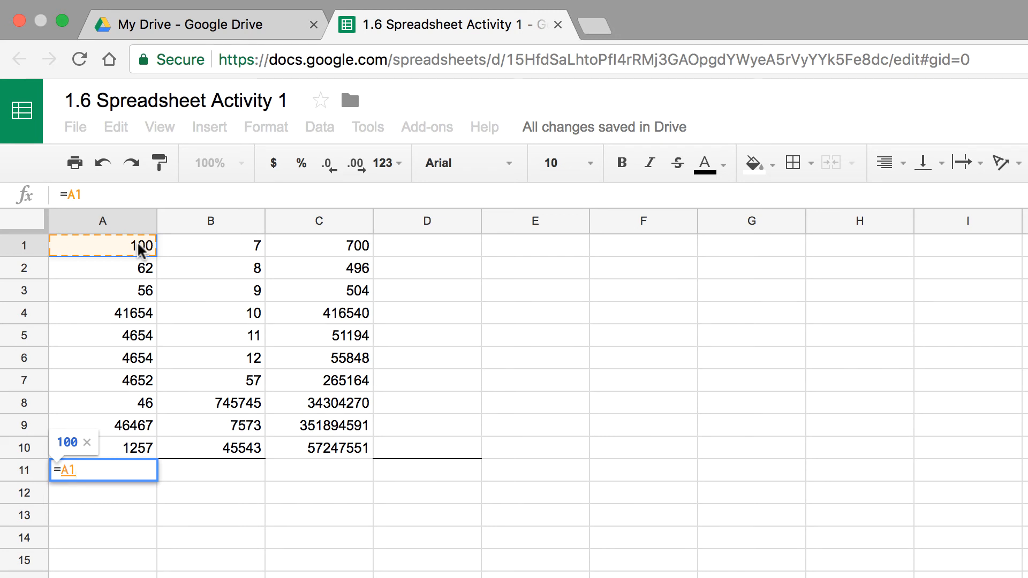
pyautogui.write('+')
pyautogui.click(144, 270)
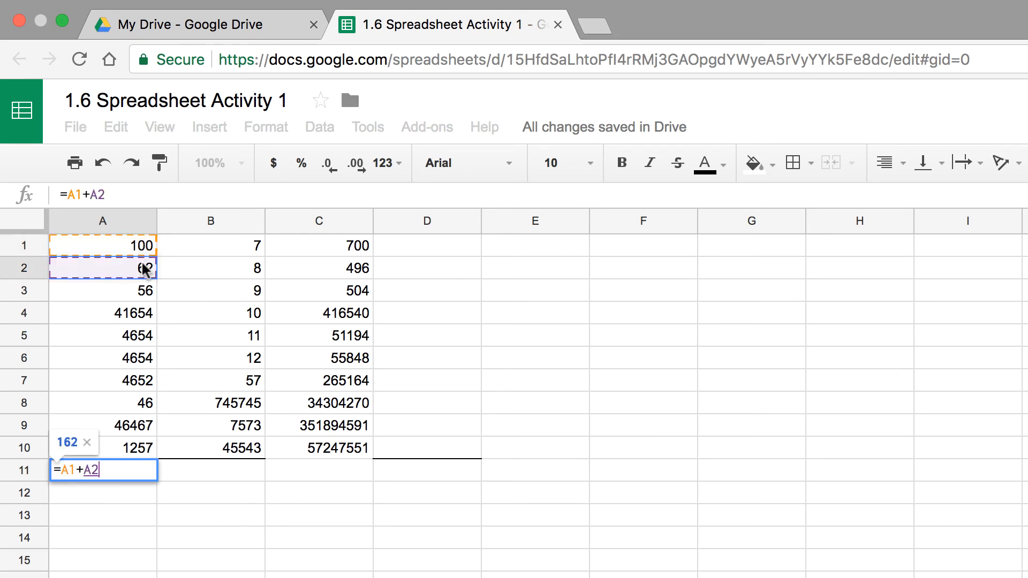
pyautogui.write('+')
pyautogui.click(142, 292)
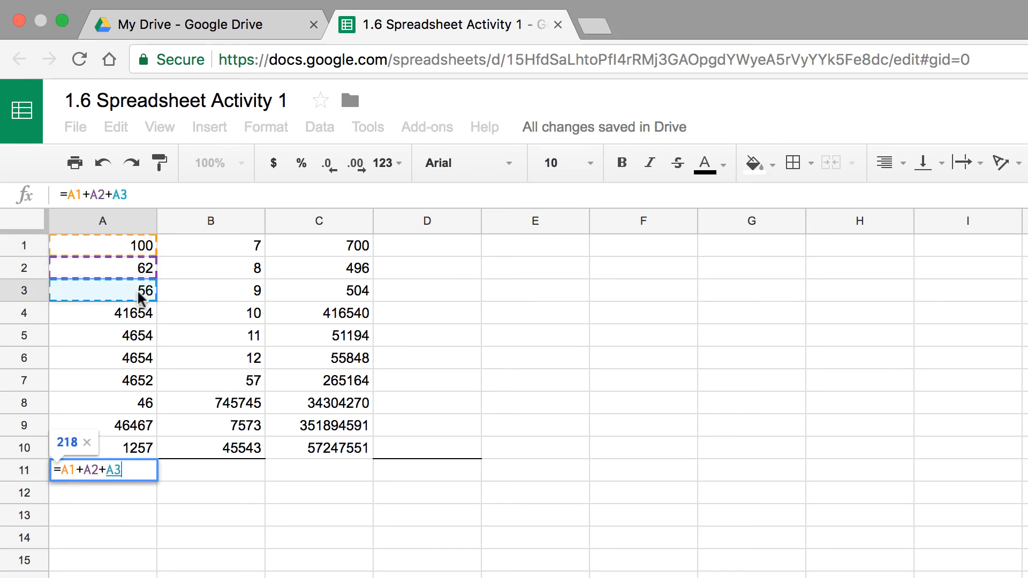
pyautogui.write('+')
pyautogui.click(138, 313)
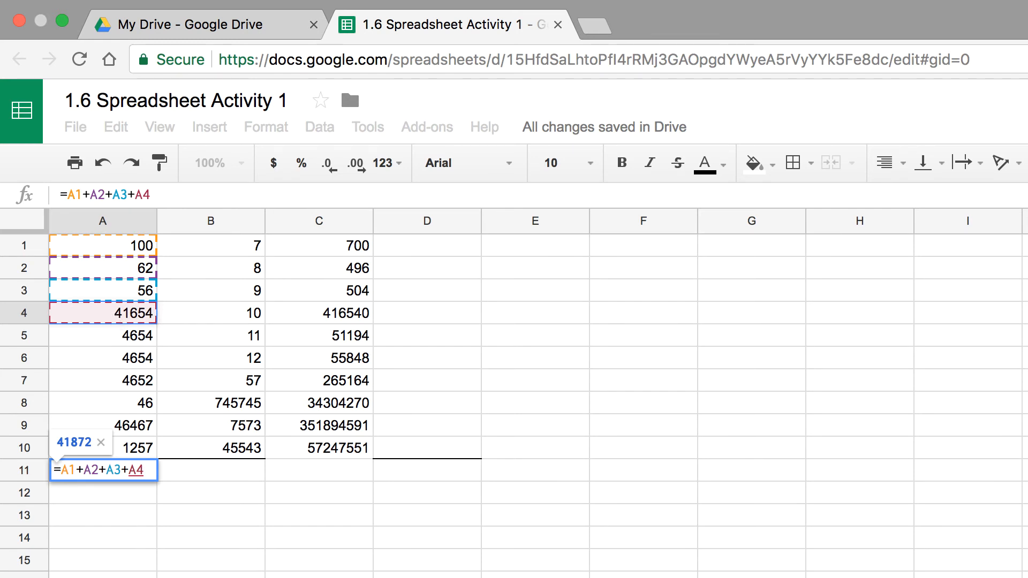
pyautogui.press('BackSpace')
pyautogui.press('BackSpace')
pyautogui.press('BackSpace')
pyautogui.press('BackSpace')
pyautogui.press('BackSpace')
pyautogui.press('BackSpace')
pyautogui.press('BackSpace')
pyautogui.press('BackSpace')
pyautogui.press('BackSpace')
pyautogui.press('BackSpace')
pyautogui.press('BackSpace')
pyautogui.press('BackSpace')
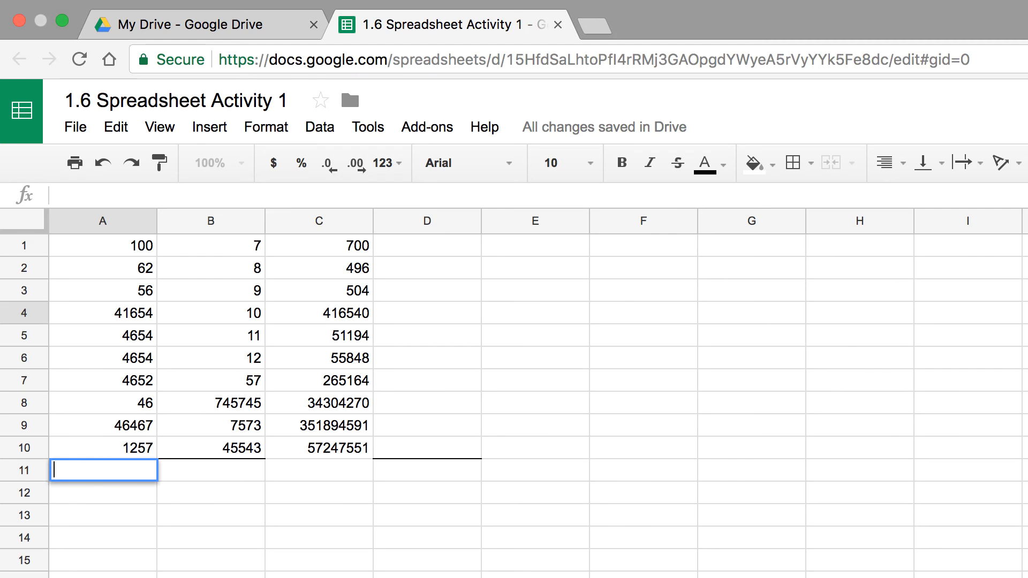
# Step: Enter the formula =SUM(A1:A10) in cell A11
pyautogui.write('=SUM')
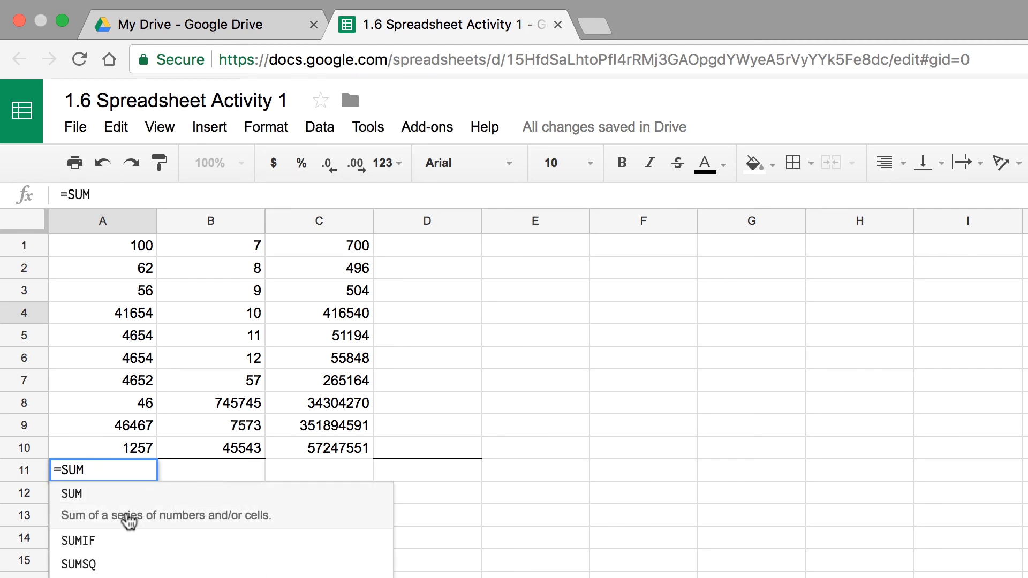
pyautogui.click(129, 522)
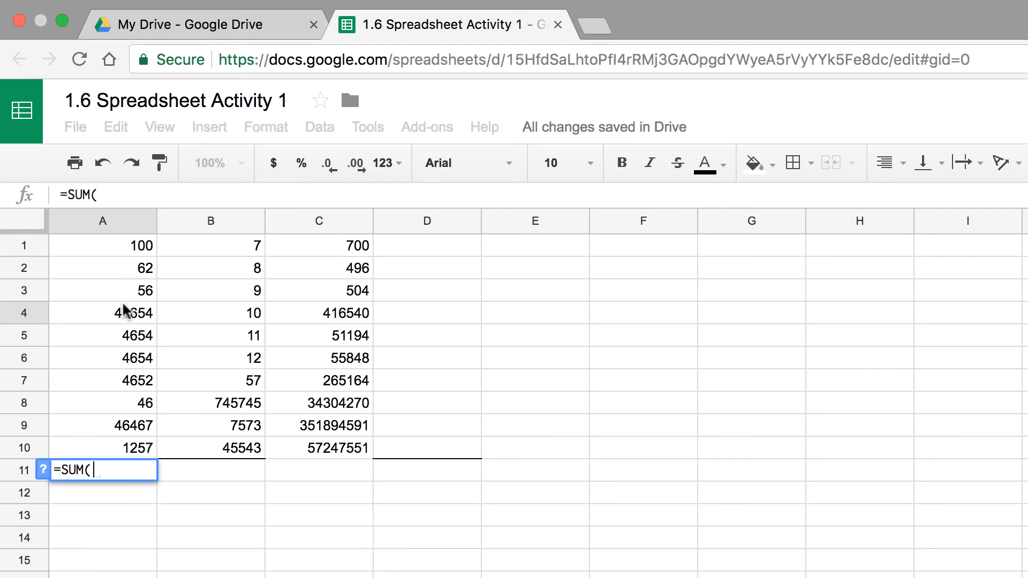
pyautogui.moveTo(142, 246); pyautogui.dragTo(129, 451)
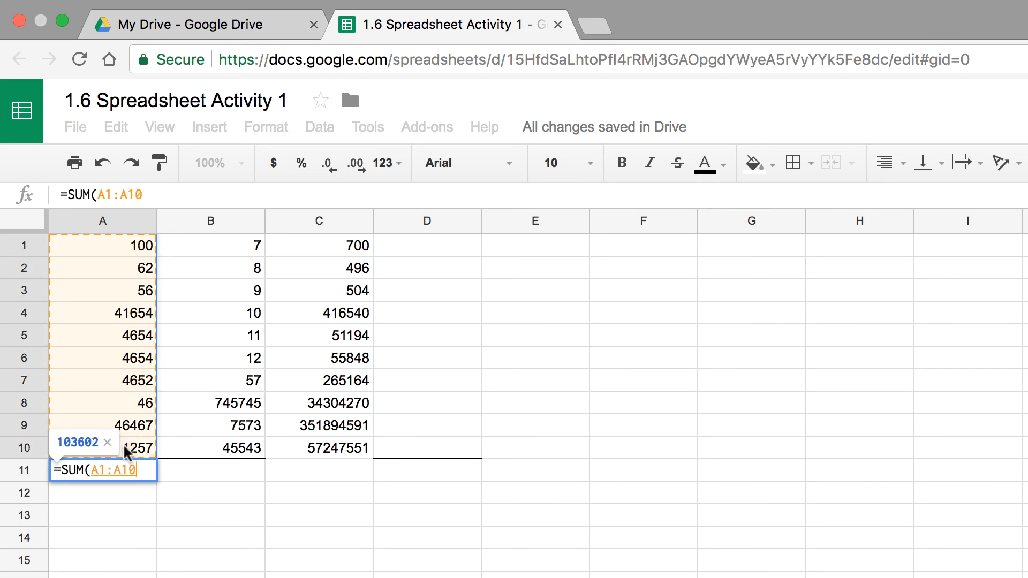
pyautogui.press('Return')
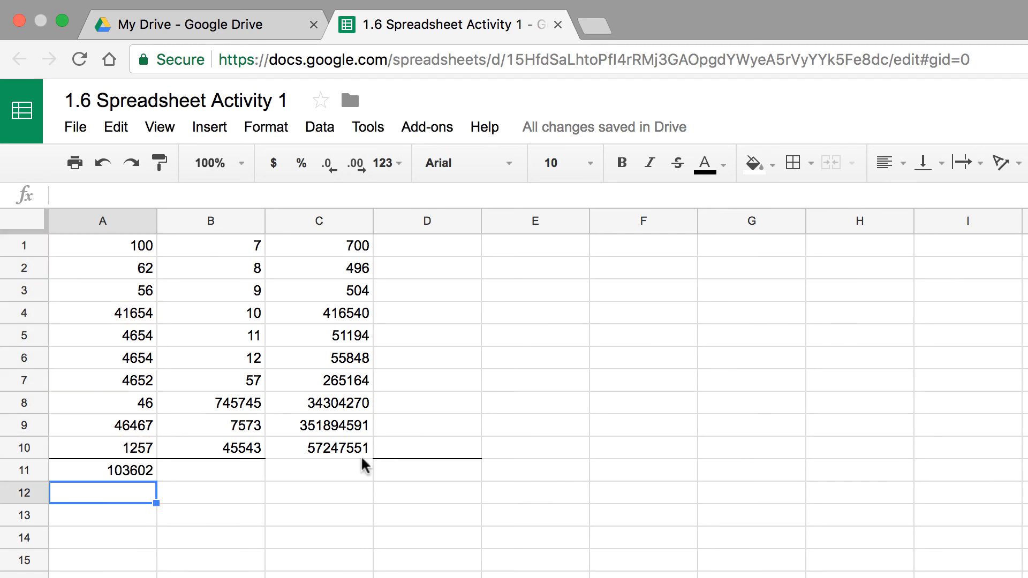
# Step: Fill the SUM formula from cell A11 across through cell C11
pyautogui.click(124, 470)
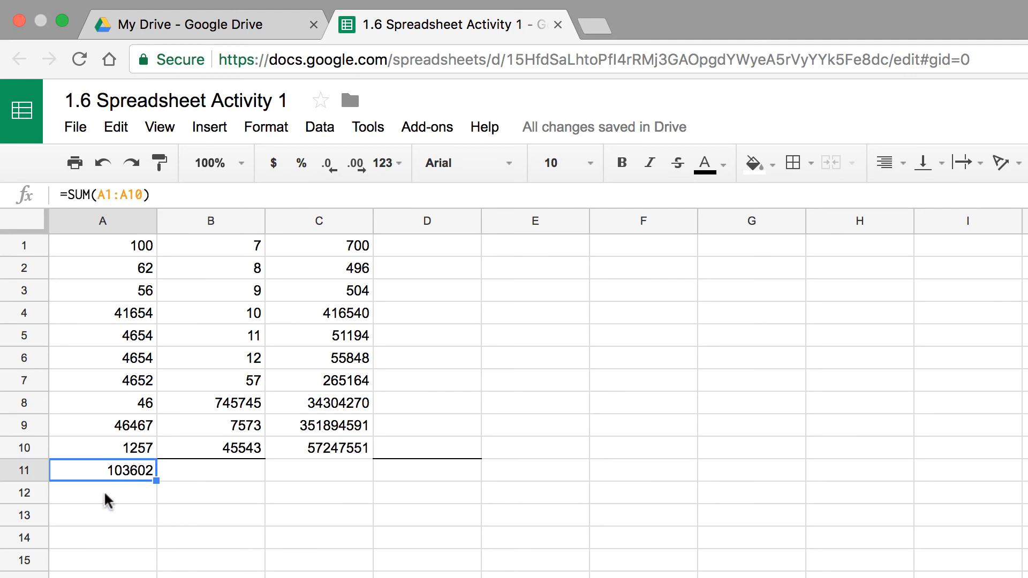
pyautogui.moveTo(155, 475); pyautogui.dragTo(320, 469)
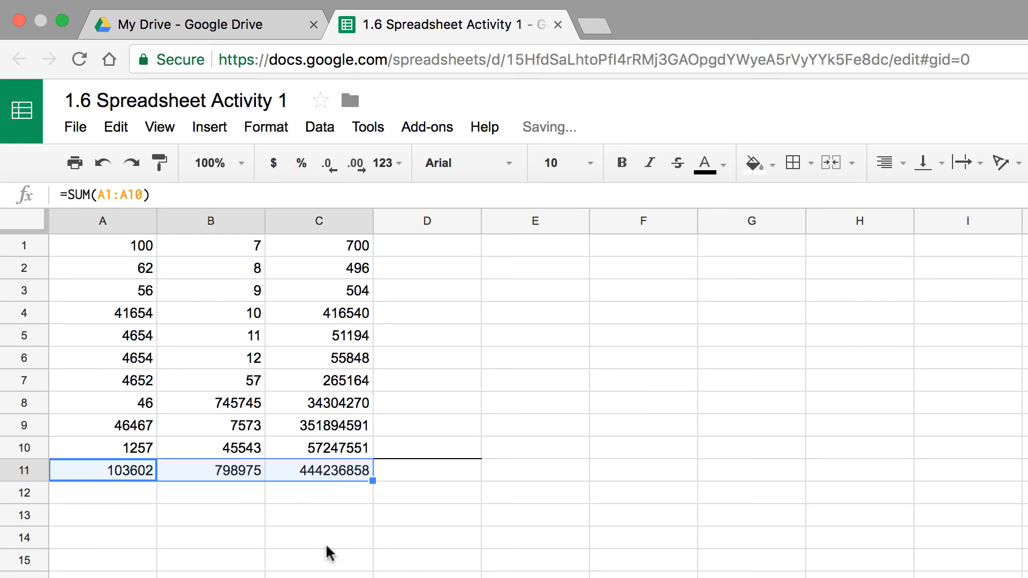
pyautogui.click(324, 545)
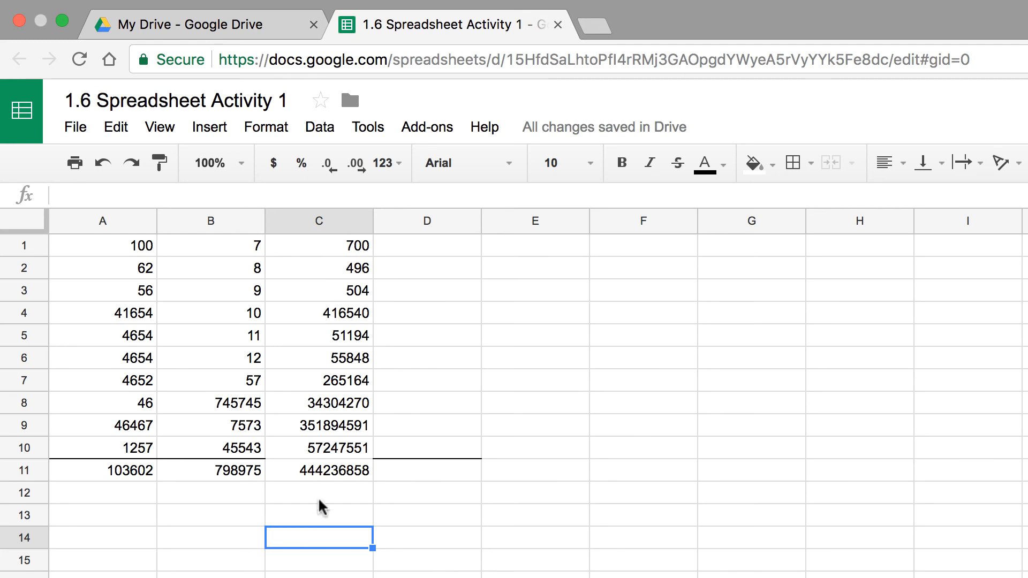
# Step: Set cell B1 to 70 as a test of the column totals, and restore it to 7
pyautogui.click(257, 246)
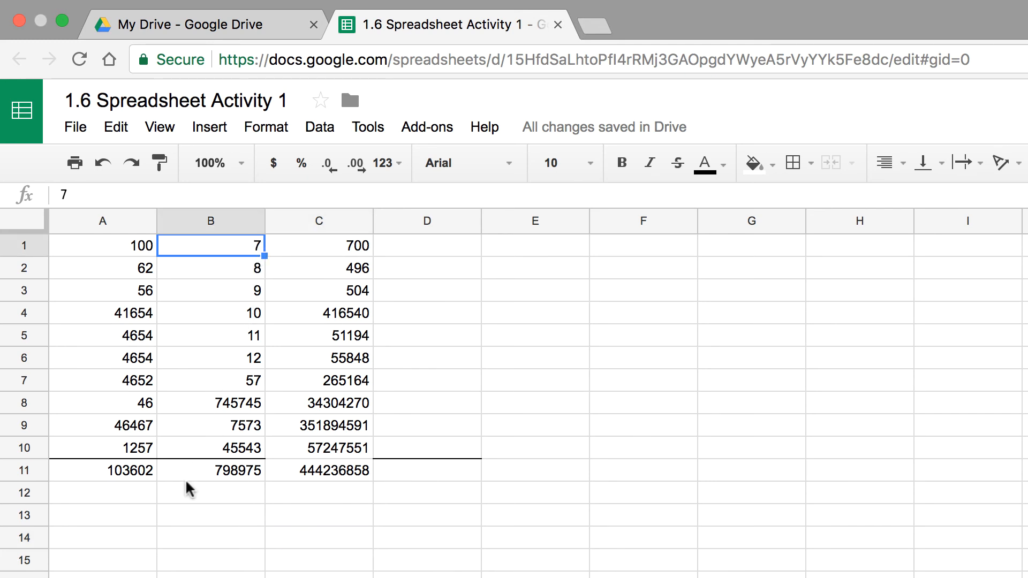
pyautogui.press('Return')
pyautogui.write('0')
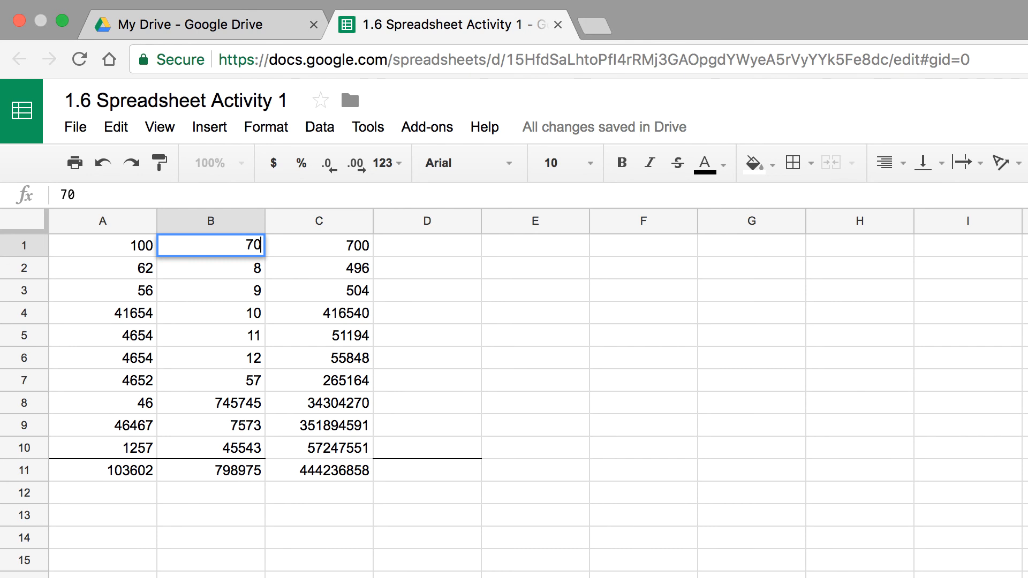
pyautogui.press('Return')
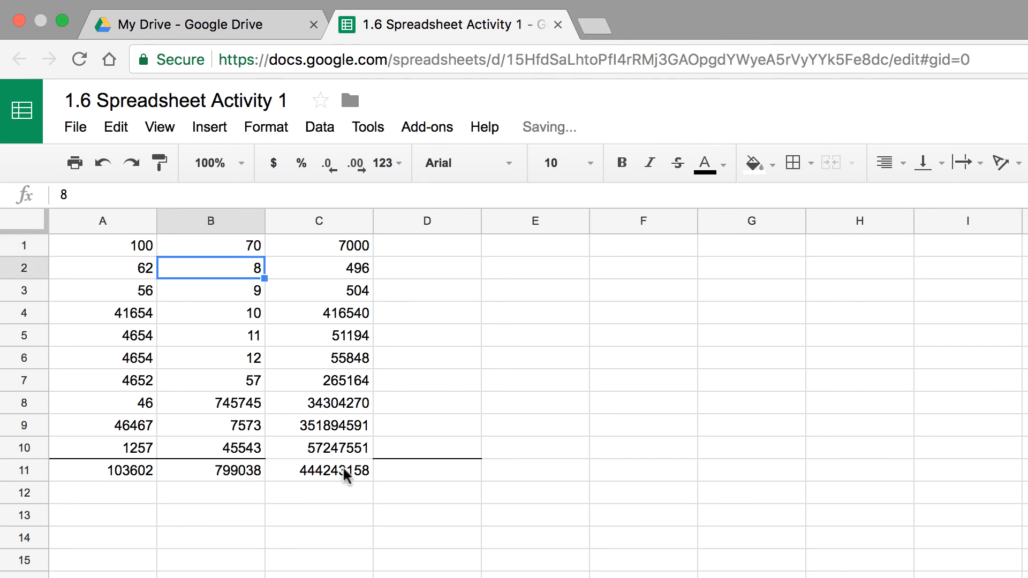
pyautogui.click(260, 250)
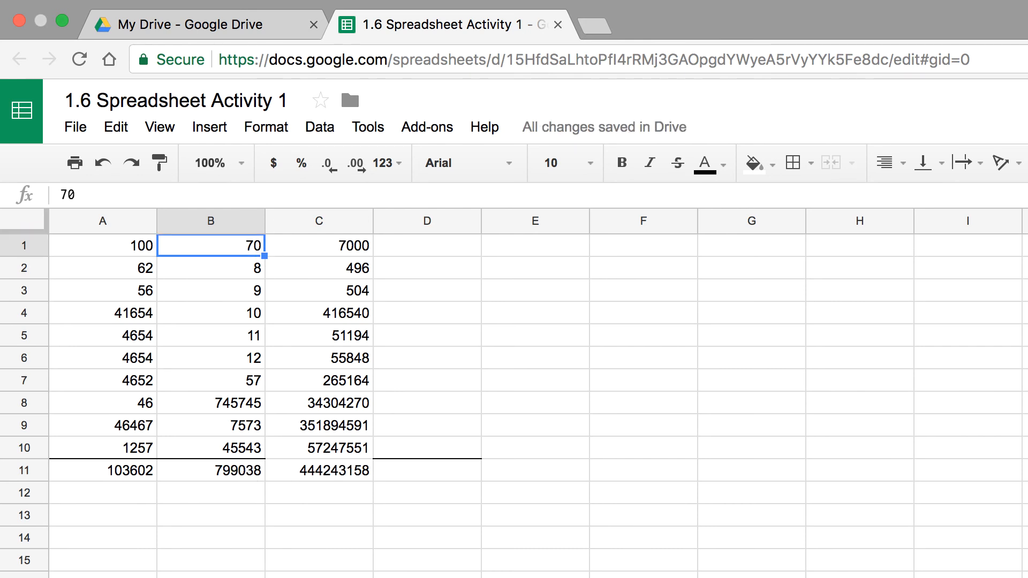
pyautogui.write('7')
pyautogui.press('Return')
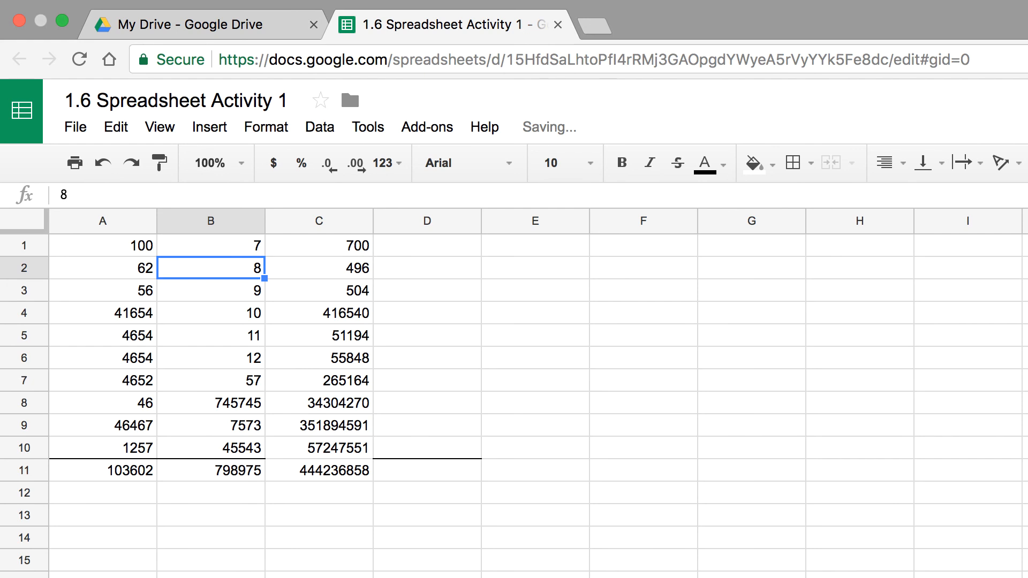